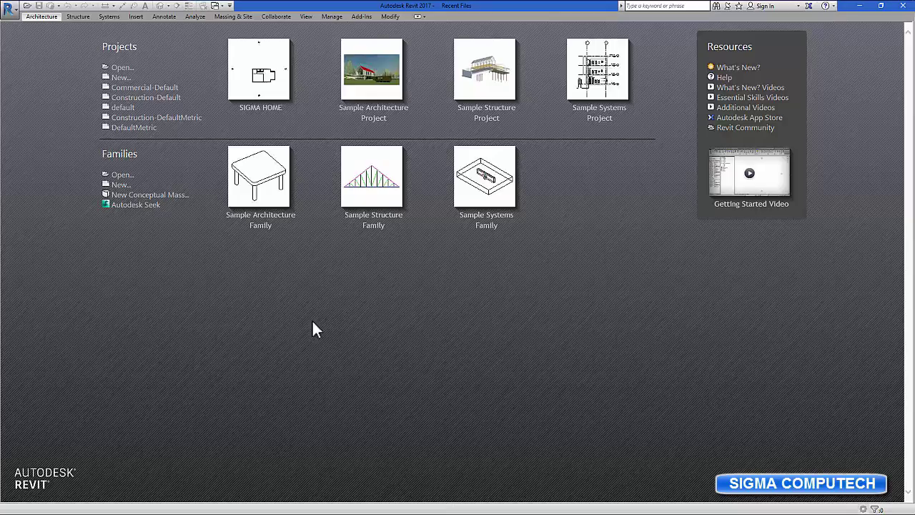
# Step: Open the SIGMA HOME project from the Documents folder on its 01 Lower Level floor plan
pyautogui.click(121, 67)
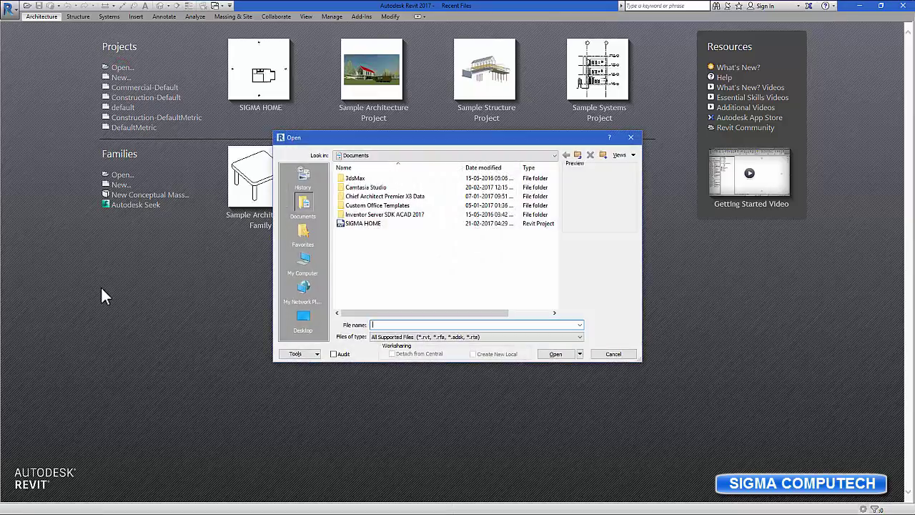
pyautogui.click(371, 224)
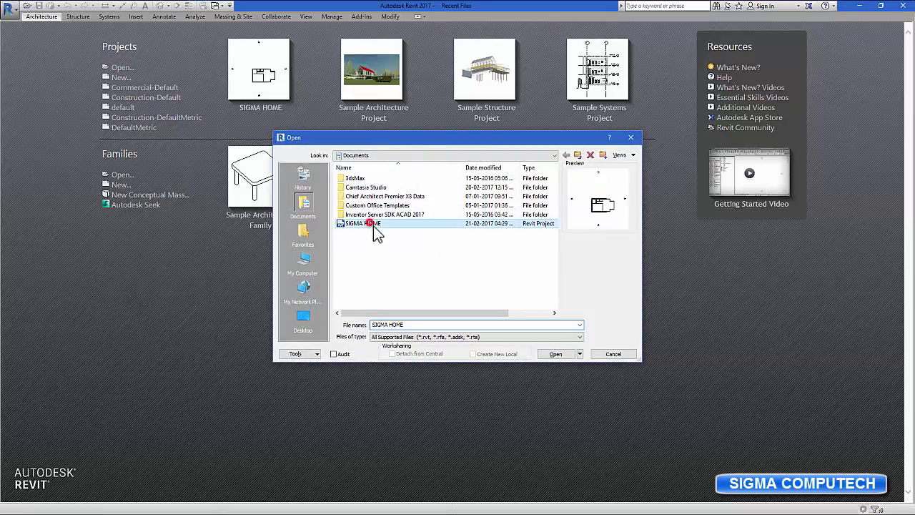
pyautogui.click(551, 354)
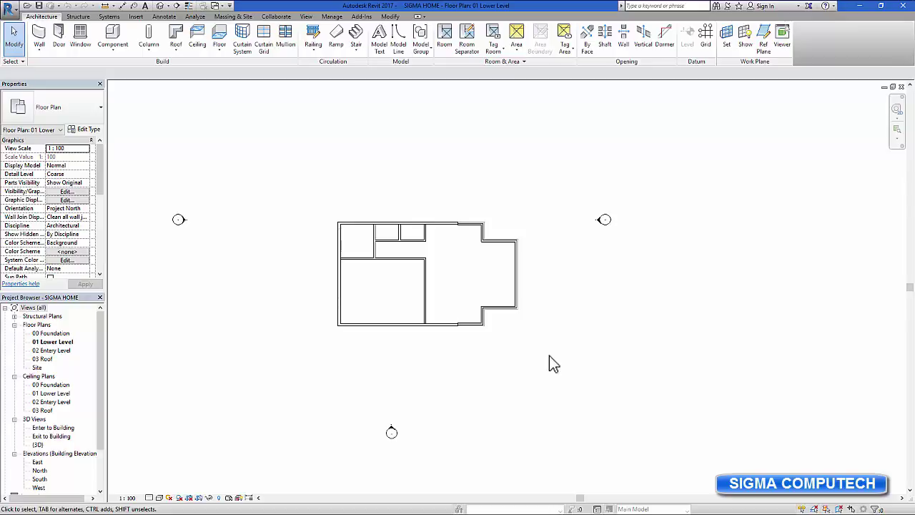
pyautogui.click(52, 343)
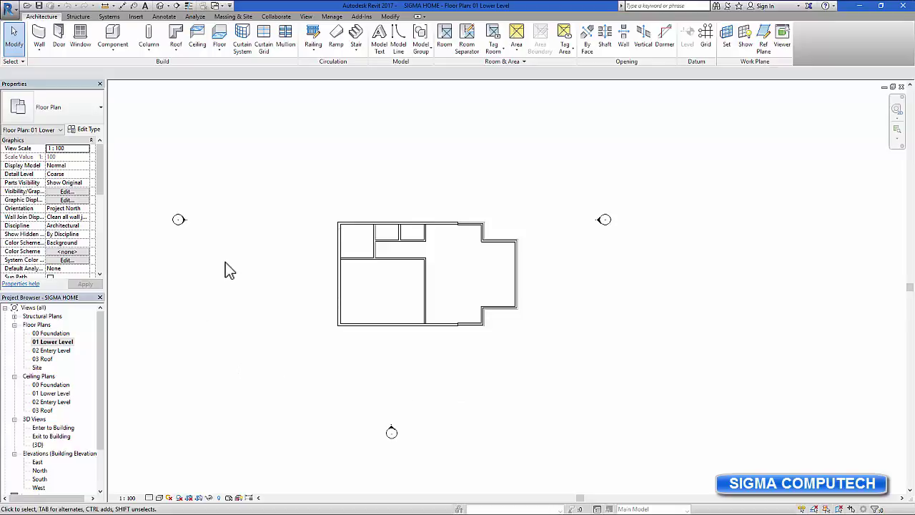
# Step: Draw a horizontal Generic - 200mm wall about 10150 mm long, starting 4000 mm above the building in line with the interior partition
pyautogui.click(40, 39)
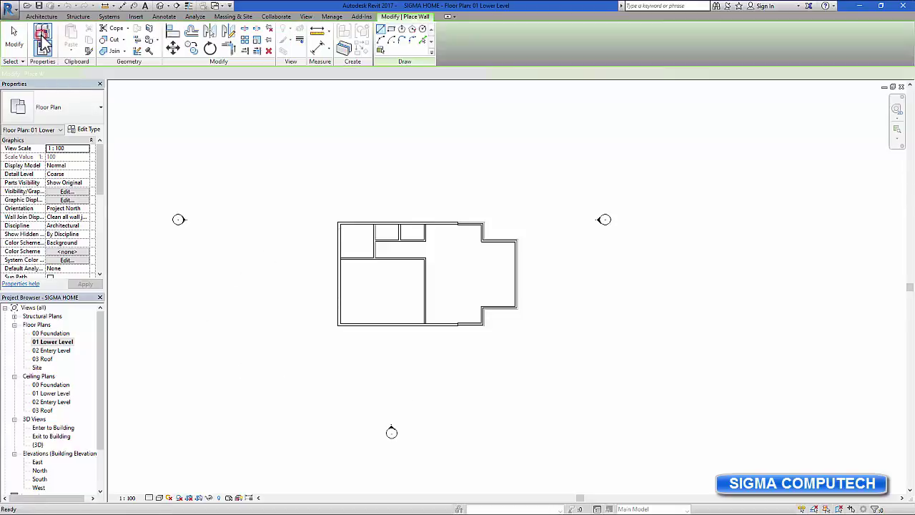
pyautogui.click(101, 109)
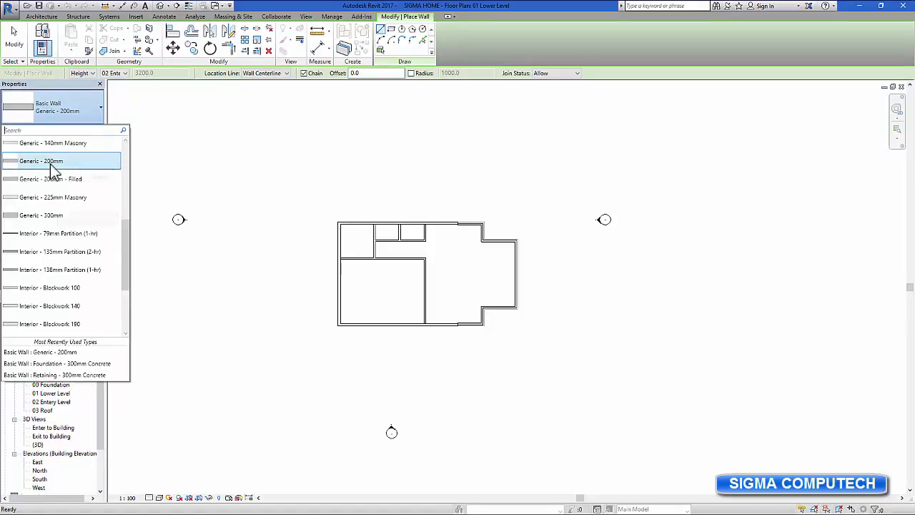
pyautogui.click(45, 161)
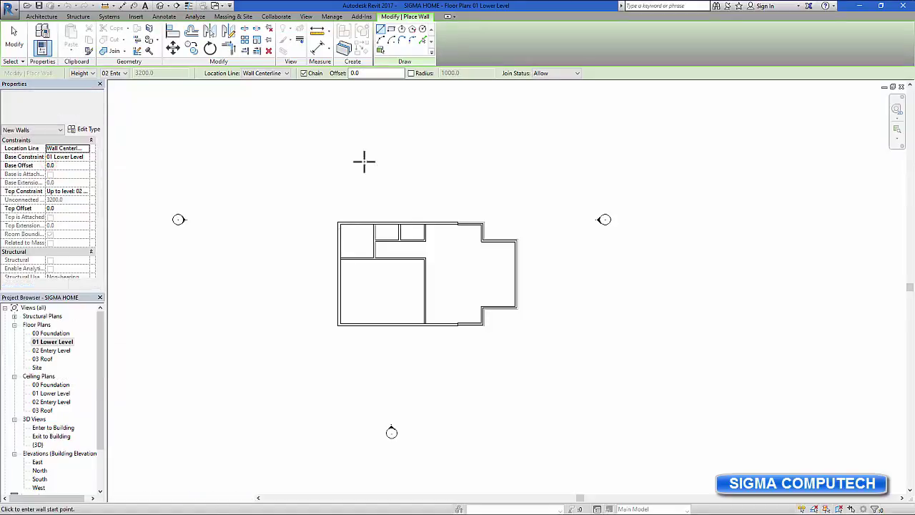
pyautogui.scroll(3, 401, 209)
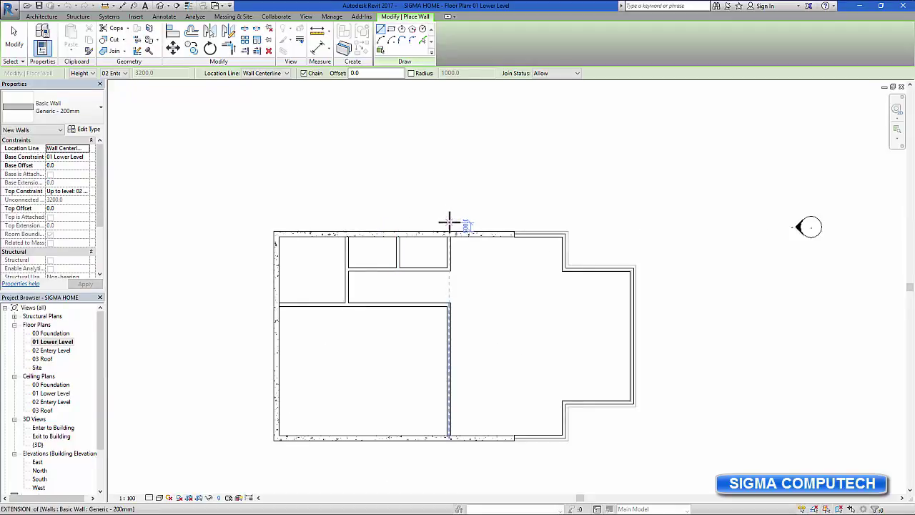
pyautogui.scroll(1, 449, 221)
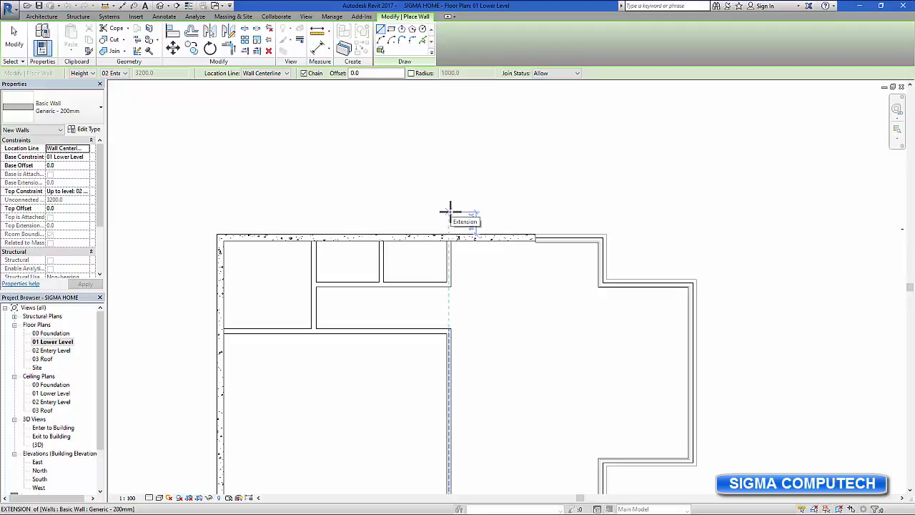
pyautogui.write('4000')
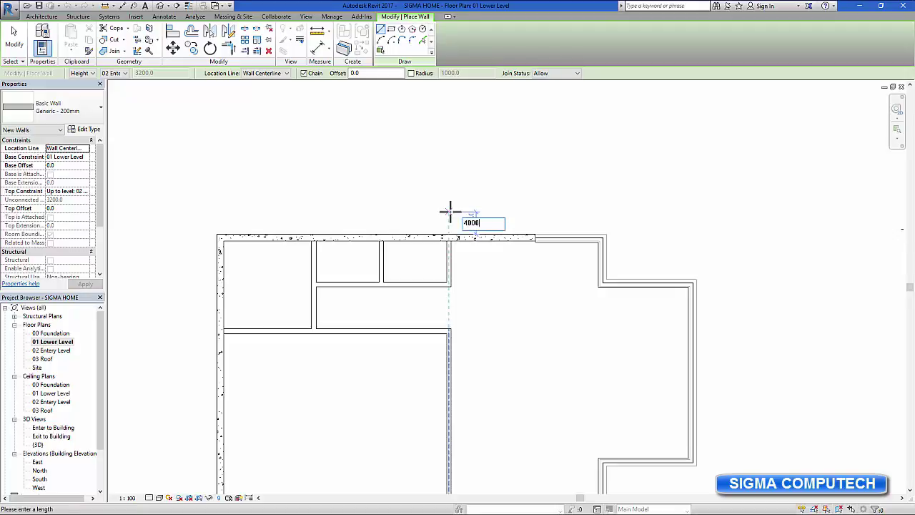
pyautogui.press('Return')
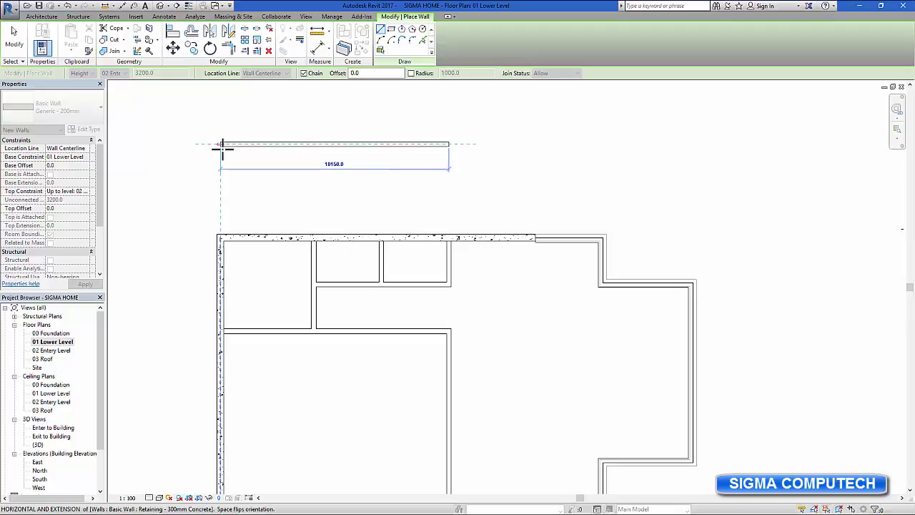
pyautogui.click(221, 145)
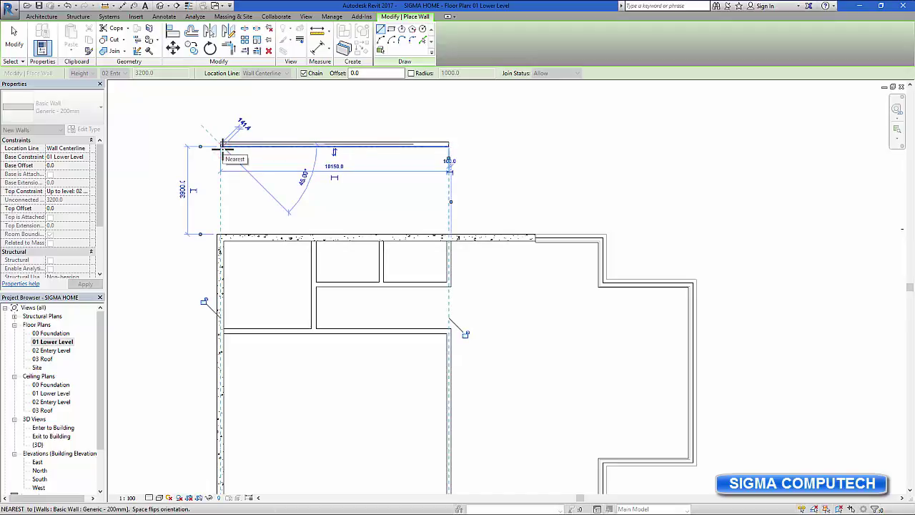
pyautogui.press('Escape')
pyautogui.press('Escape')
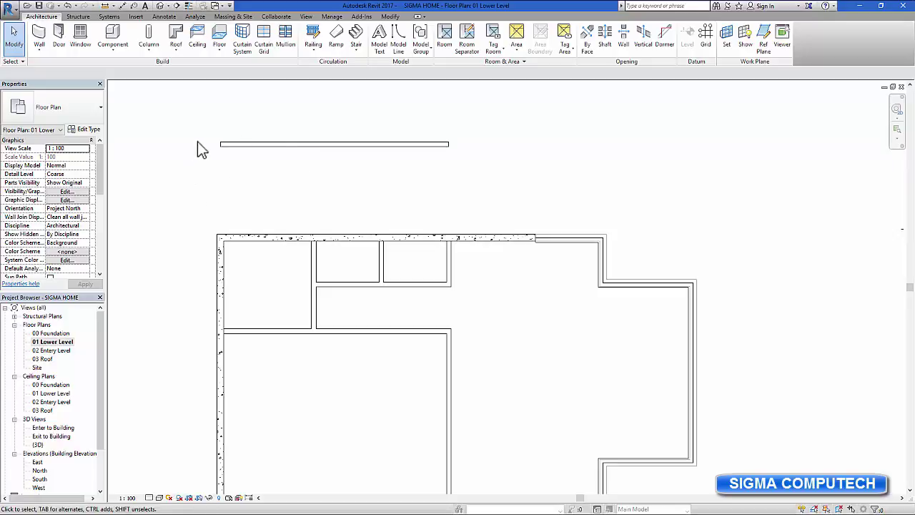
# Step: Change the type of the new detached wall above the building to Foundation - 300mm Concrete
pyautogui.click(339, 143)
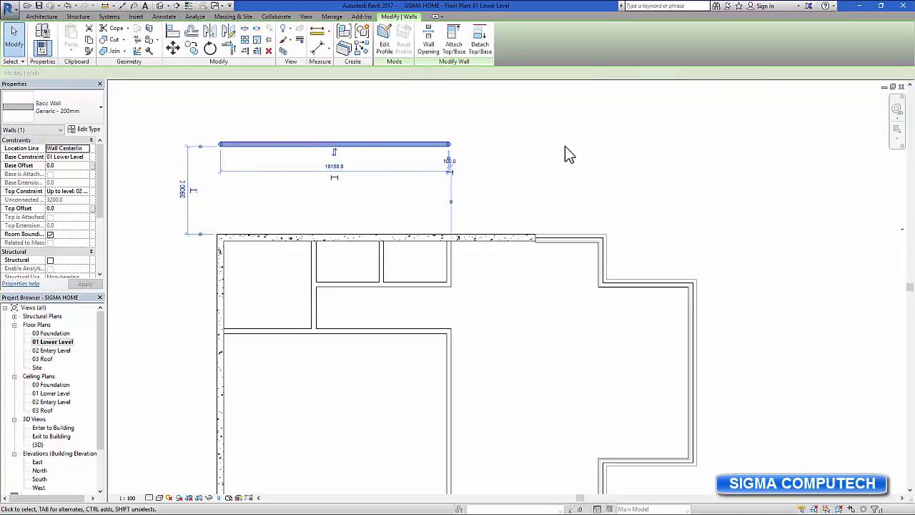
pyautogui.click(101, 111)
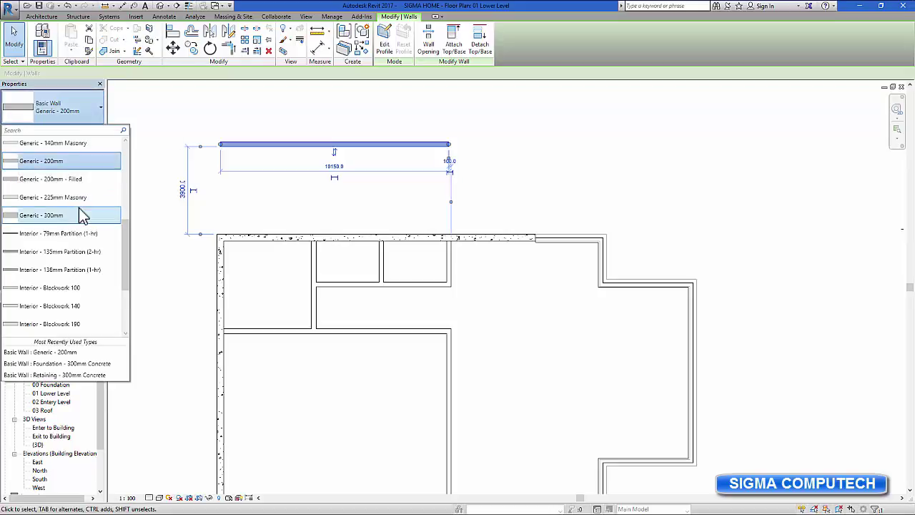
pyautogui.scroll(-1, 78, 209)
pyautogui.scroll(2, 79, 211)
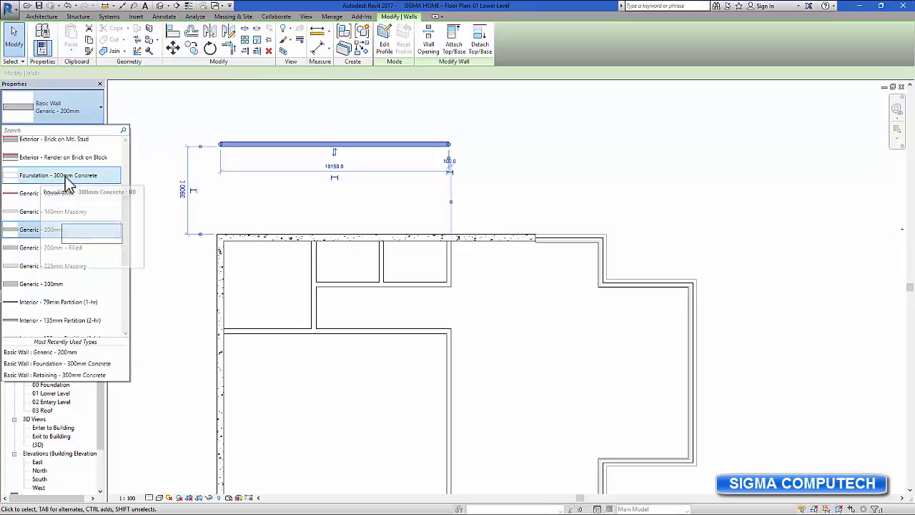
pyautogui.click(63, 176)
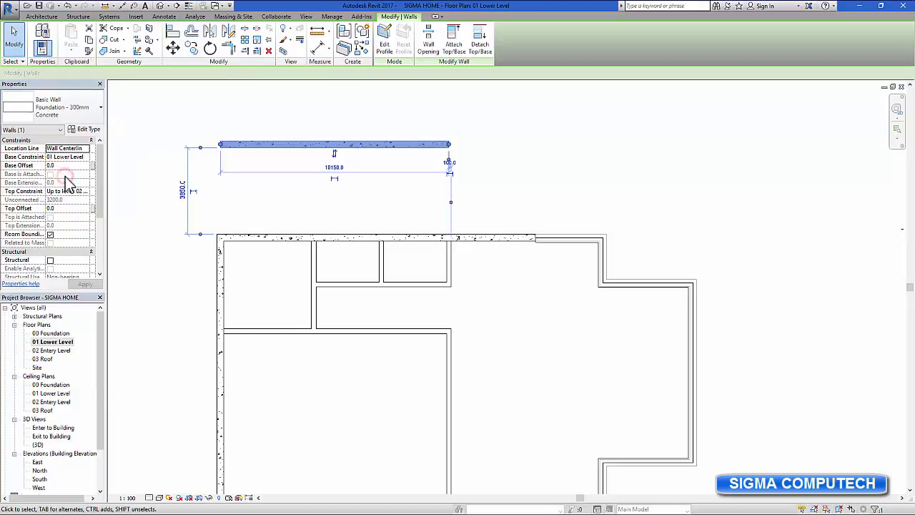
pyautogui.click(570, 143)
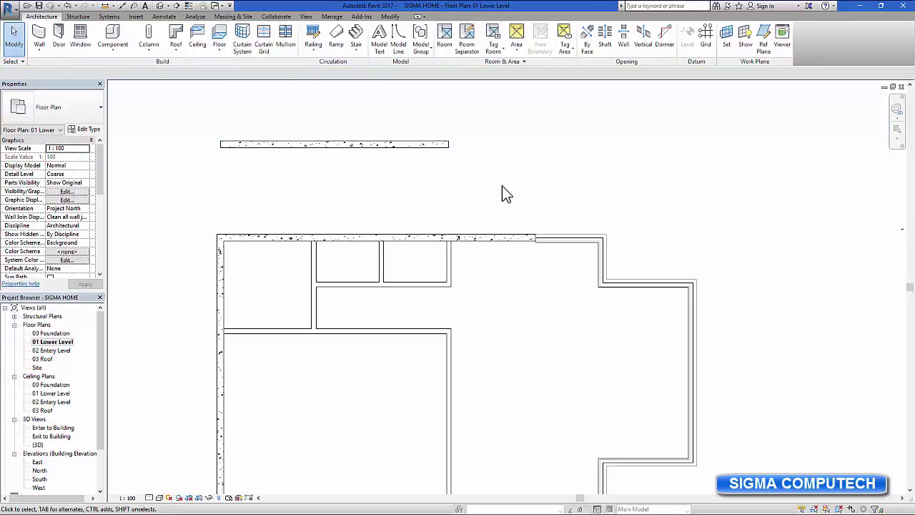
# Step: Sketch a rectangular Generic 150mm floor boundary about 12300 mm deep from the building's upper-left outer corner to beyond its right-hand projection
pyautogui.scroll(-3, 503, 189)
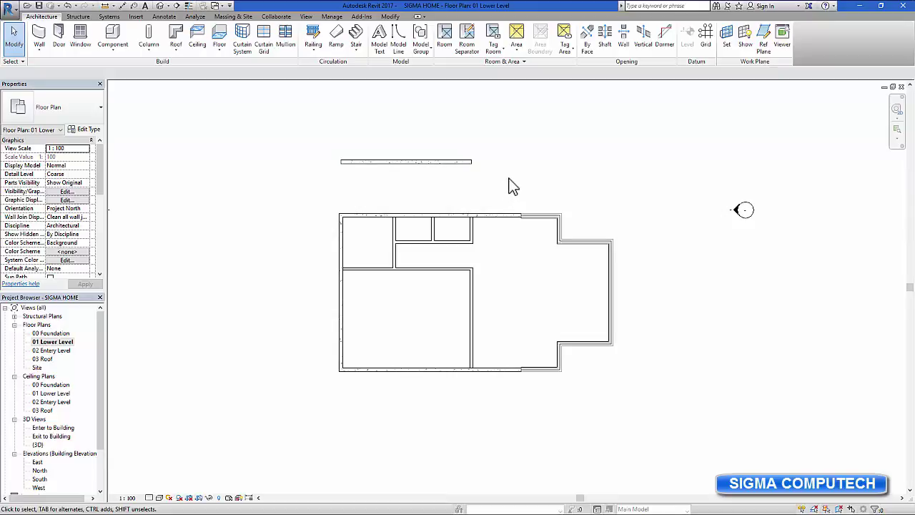
pyautogui.click(219, 36)
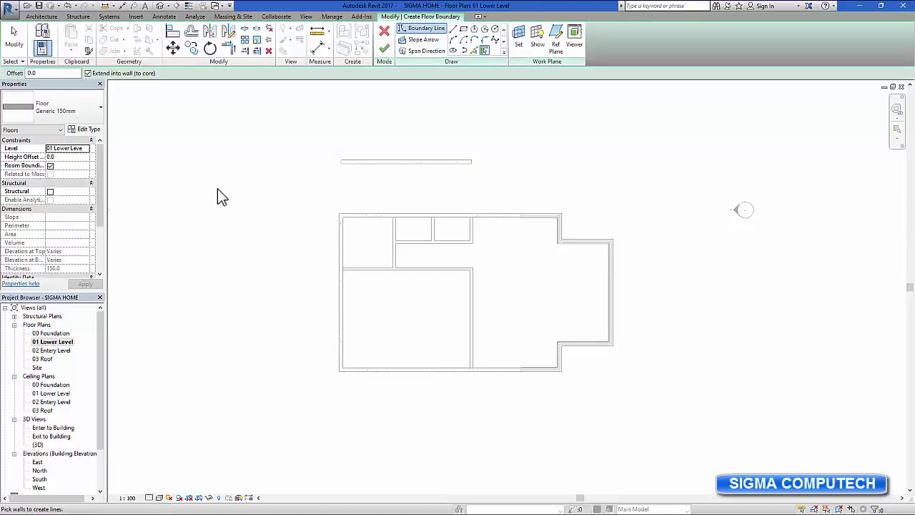
pyautogui.click(88, 109)
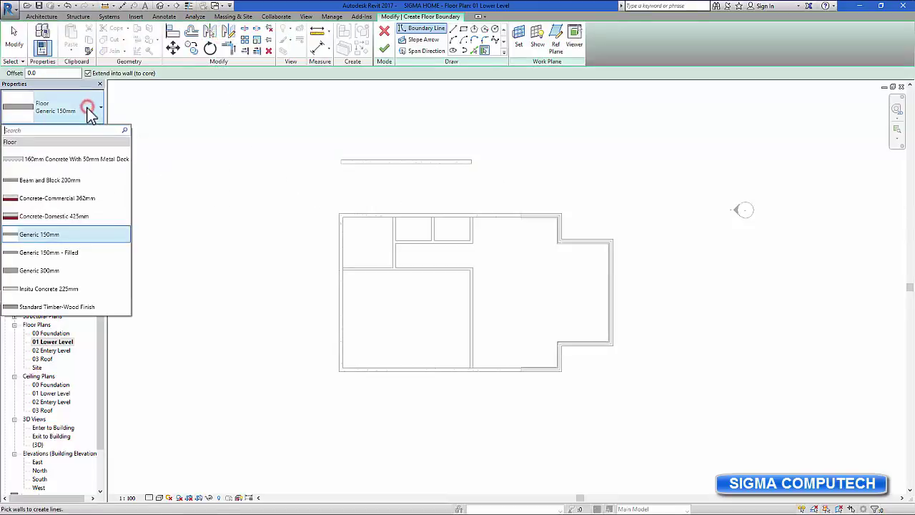
pyautogui.click(56, 239)
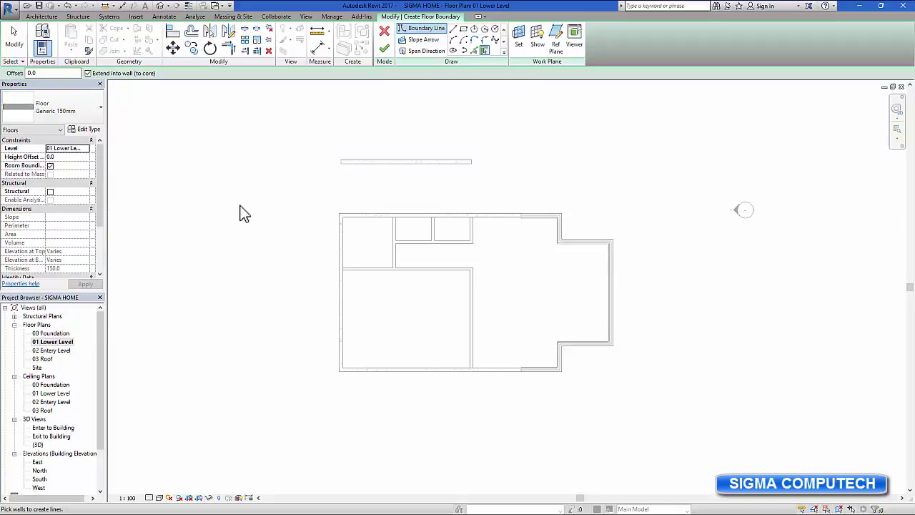
pyautogui.click(464, 30)
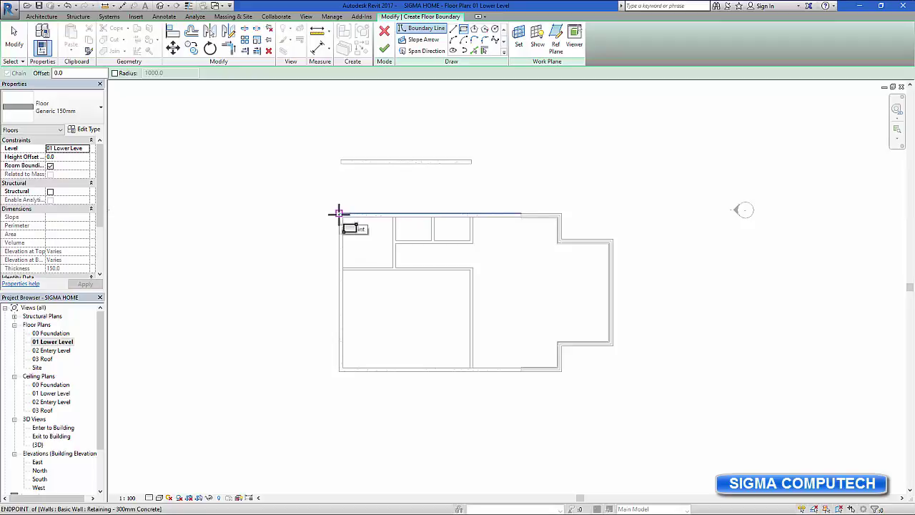
pyautogui.scroll(5, 339, 213)
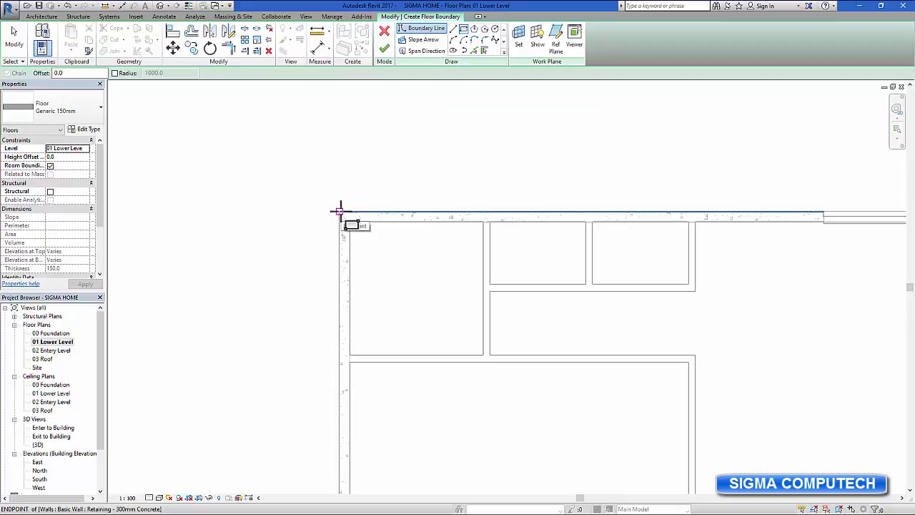
pyautogui.click(340, 211)
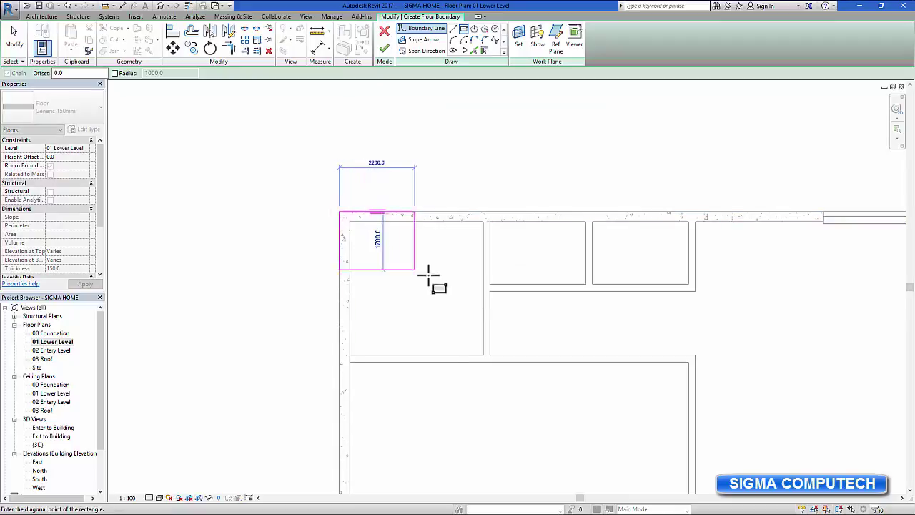
pyautogui.scroll(-2, 736, 374)
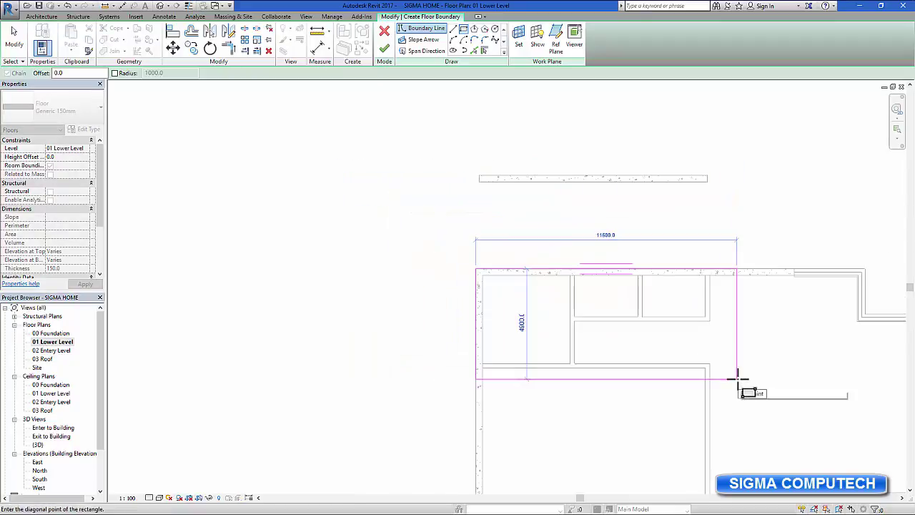
pyautogui.moveTo(736, 374); pyautogui.dragTo(498, 275, button='middle')
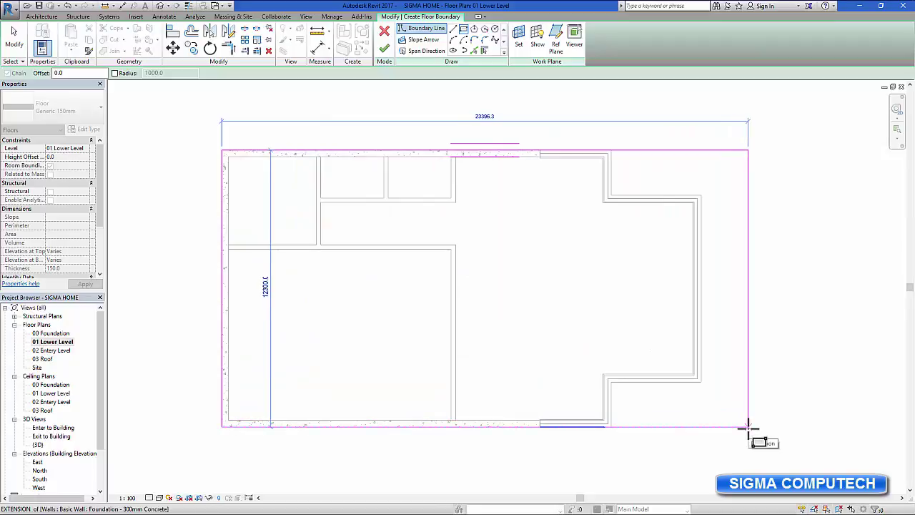
pyautogui.click(791, 426)
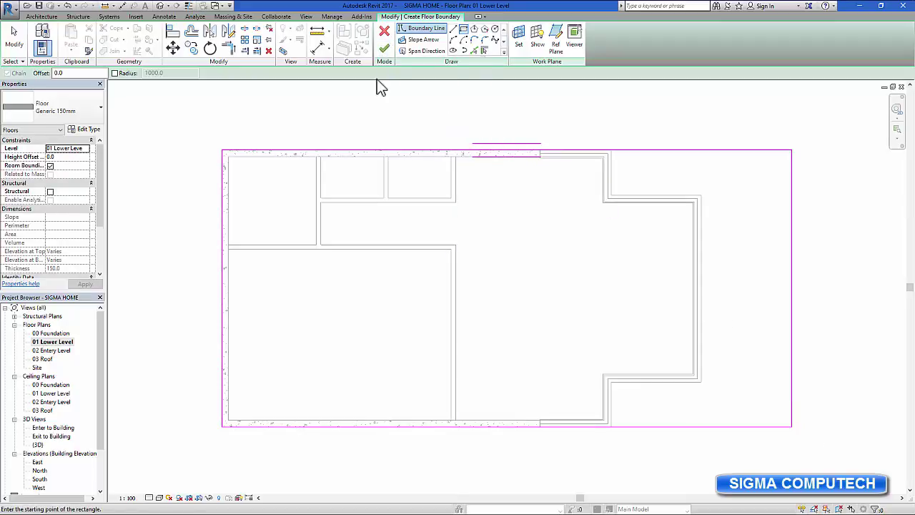
# Step: Finish the lower-level floor sketch without attaching the walls to the floor's bottom
pyautogui.click(385, 50)
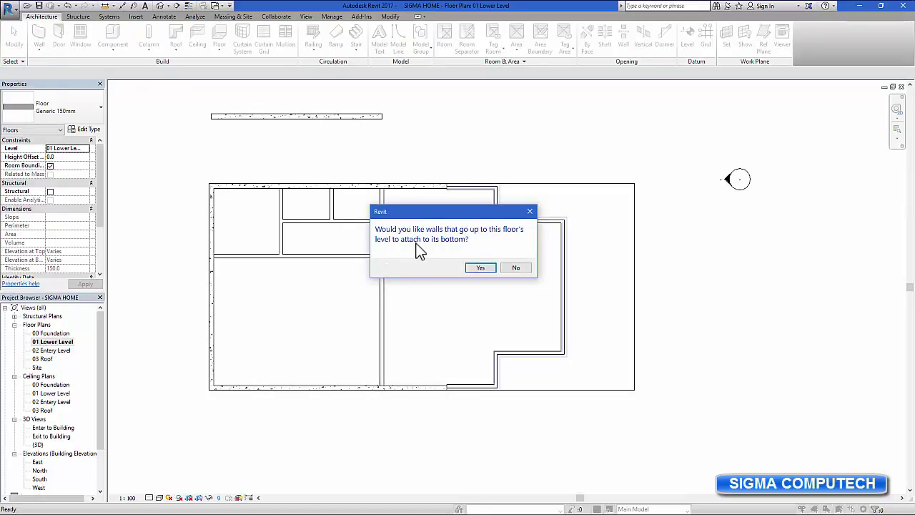
pyautogui.click(518, 270)
pyautogui.scroll(-3, 717, 445)
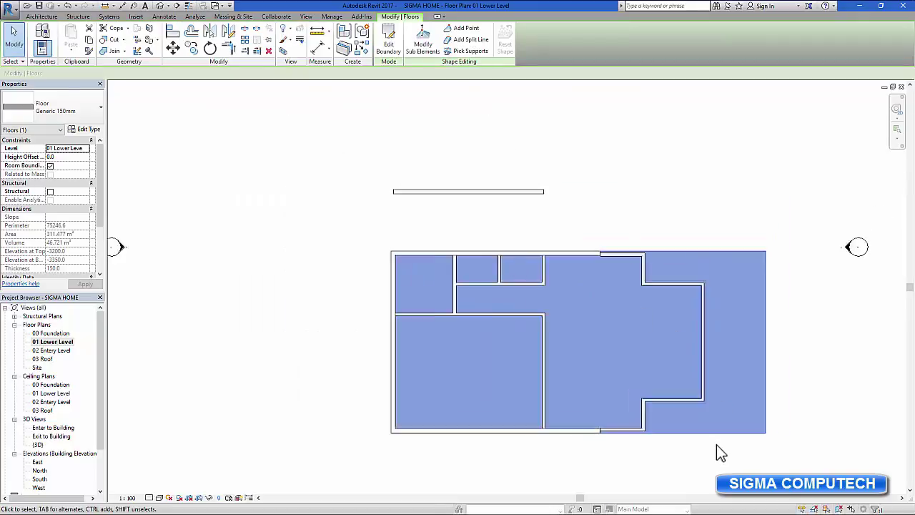
pyautogui.moveTo(807, 434); pyautogui.dragTo(695, 371, button='middle')
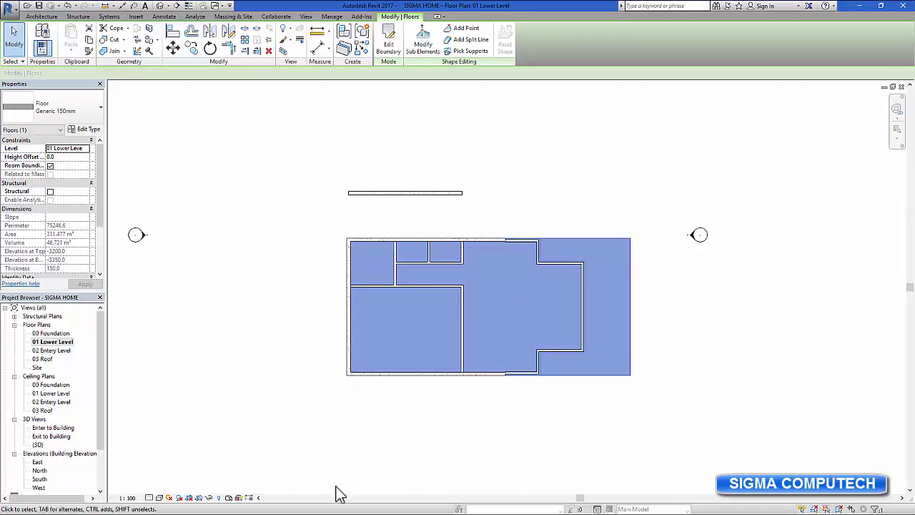
# Step: Open the 02 Entery Level floor plan
pyautogui.doubleClick(51, 350)
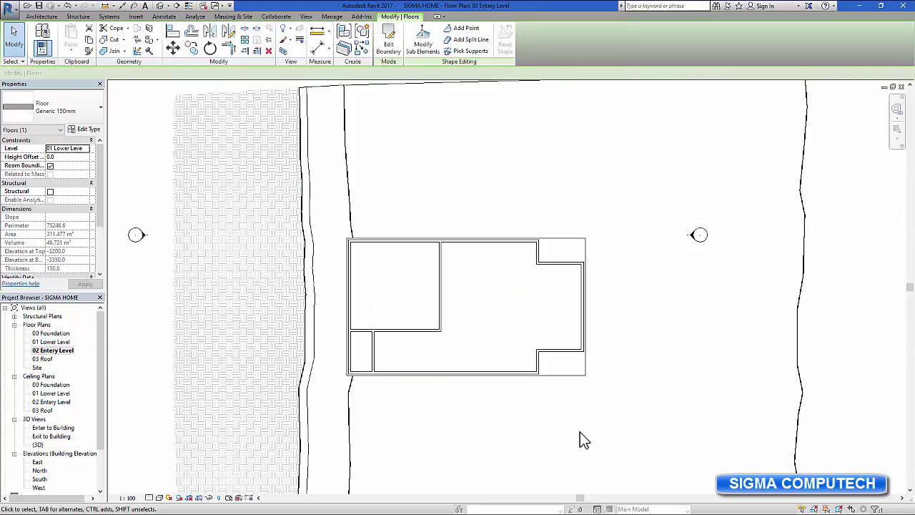
pyautogui.scroll(3, 580, 432)
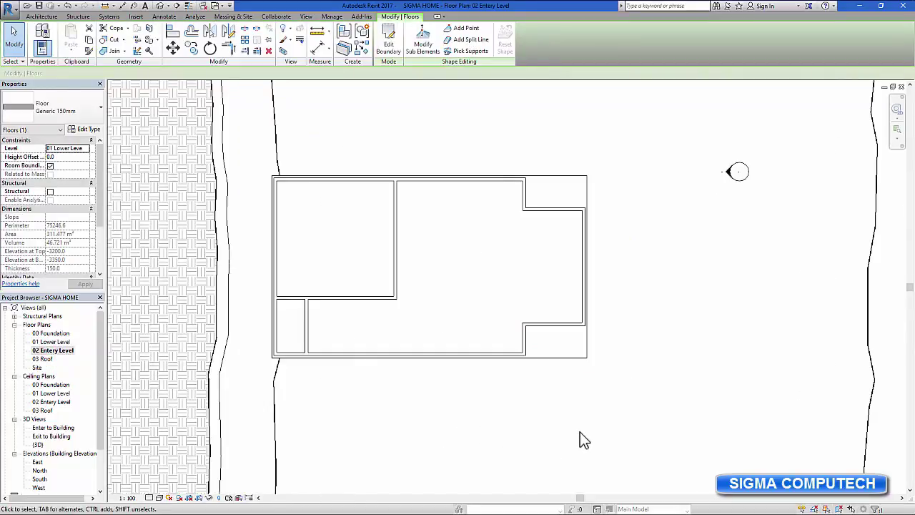
pyautogui.scroll(1, 580, 432)
pyautogui.moveTo(660, 327); pyautogui.dragTo(666, 374, button='middle')
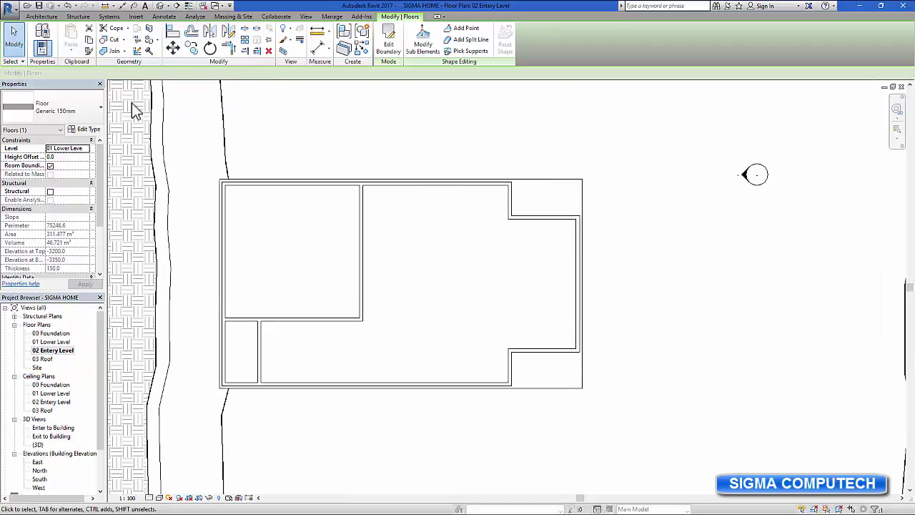
# Step: Start a Generic 150mm floor and draw its lower boundary edge about 27500 mm long, rightward from the building's lower-left outer wall corner
pyautogui.click(41, 16)
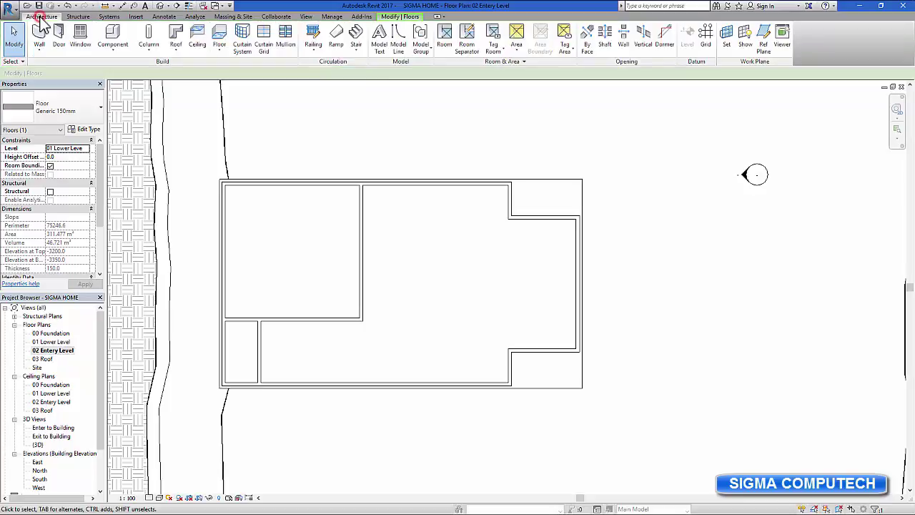
pyautogui.click(221, 38)
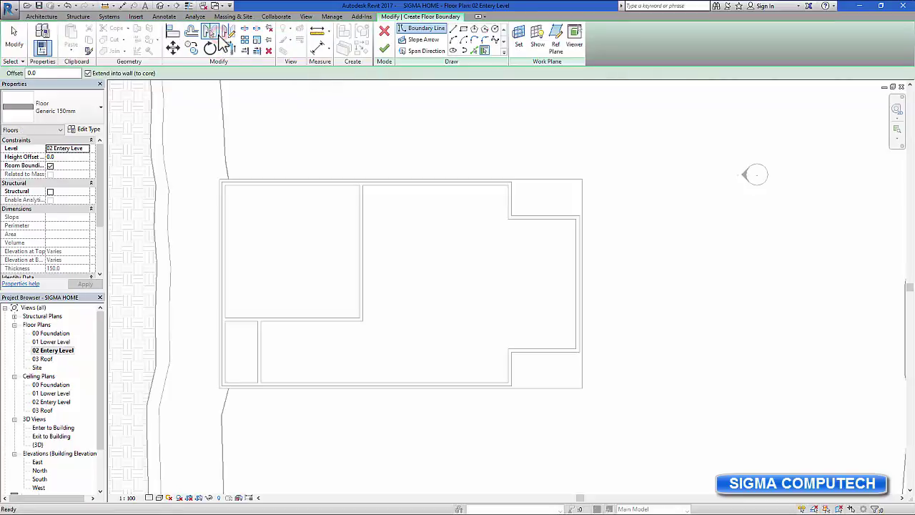
pyautogui.click(455, 30)
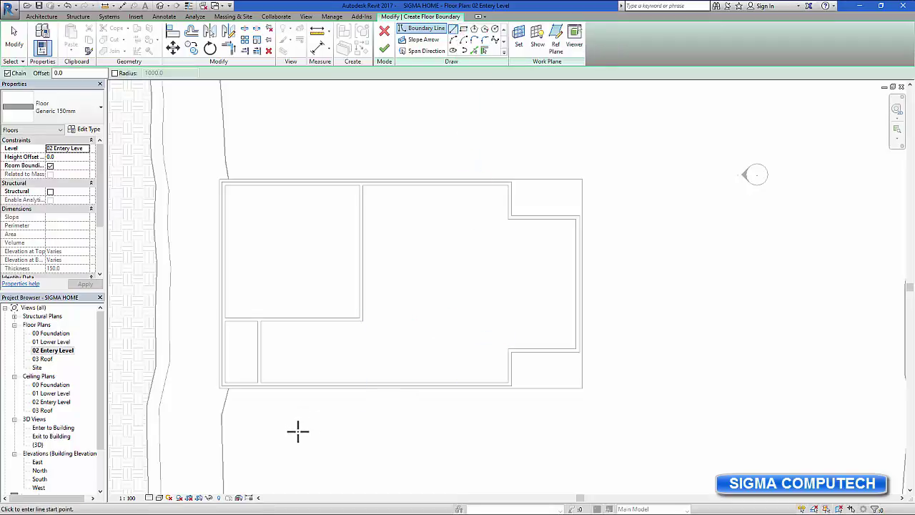
pyautogui.scroll(5, 223, 407)
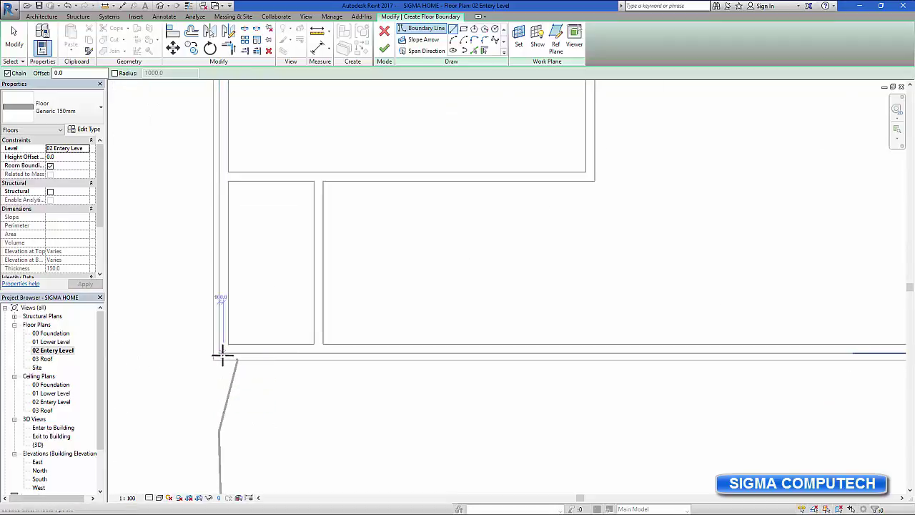
pyautogui.click(219, 352)
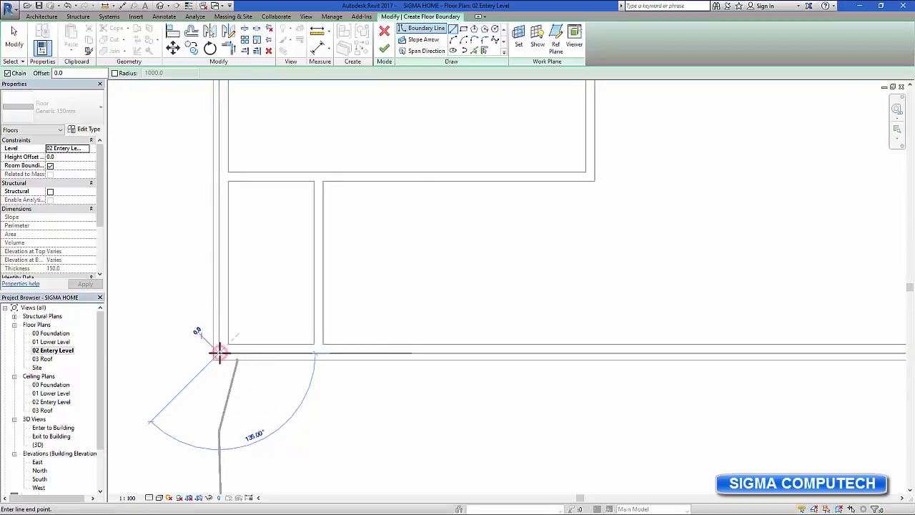
pyautogui.scroll(-2, 451, 387)
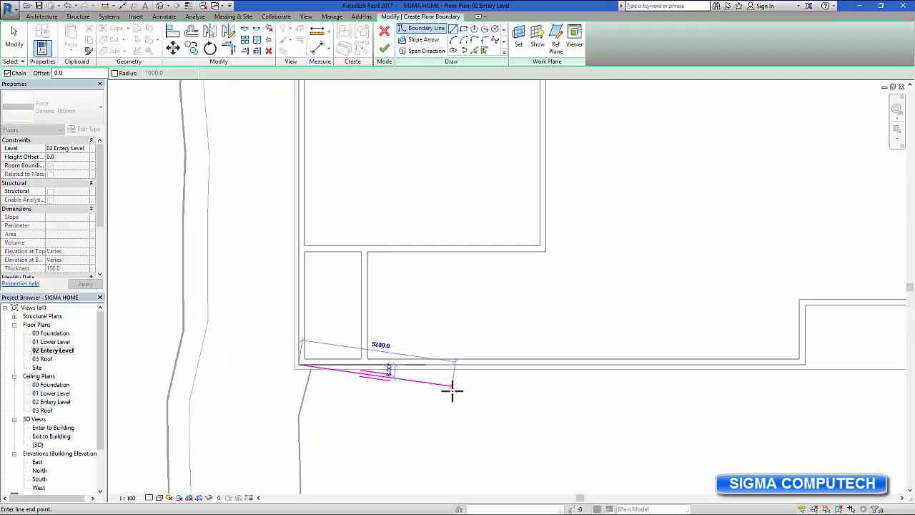
pyautogui.moveTo(617, 409); pyautogui.dragTo(367, 436, button='middle')
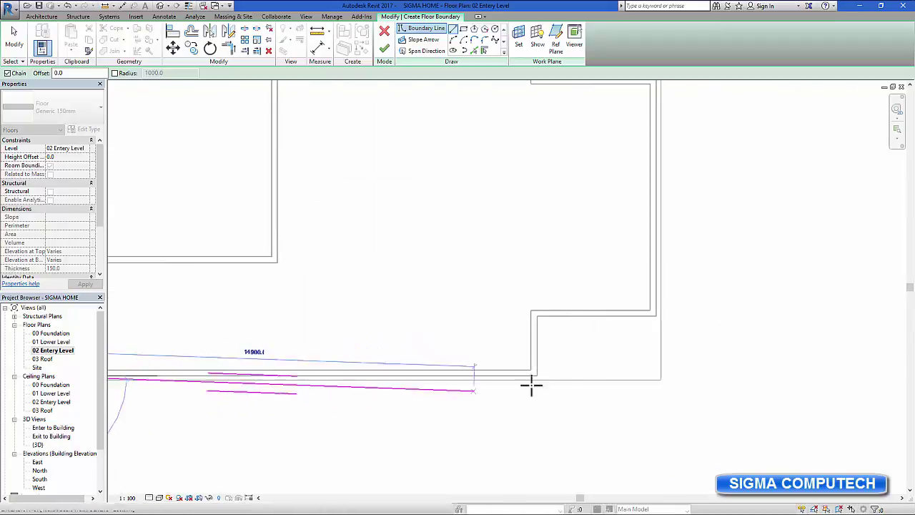
pyautogui.scroll(-3, 605, 380)
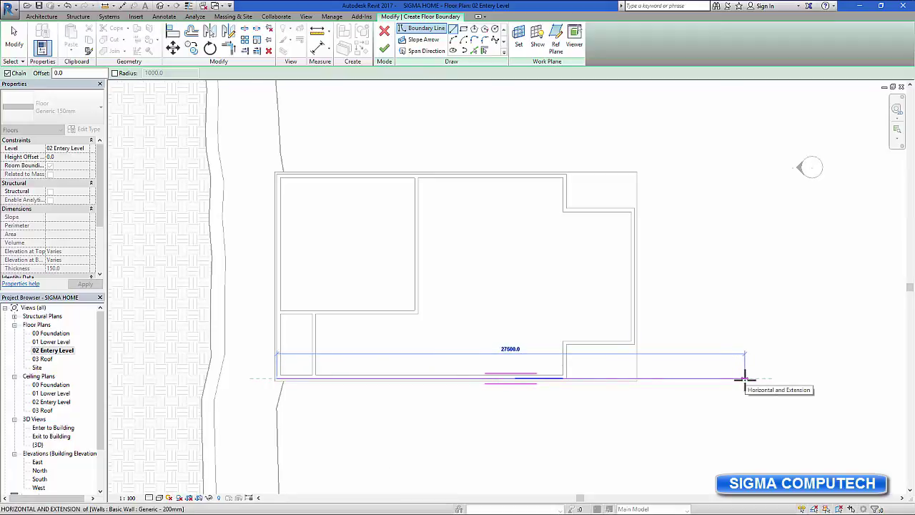
pyautogui.click(745, 379)
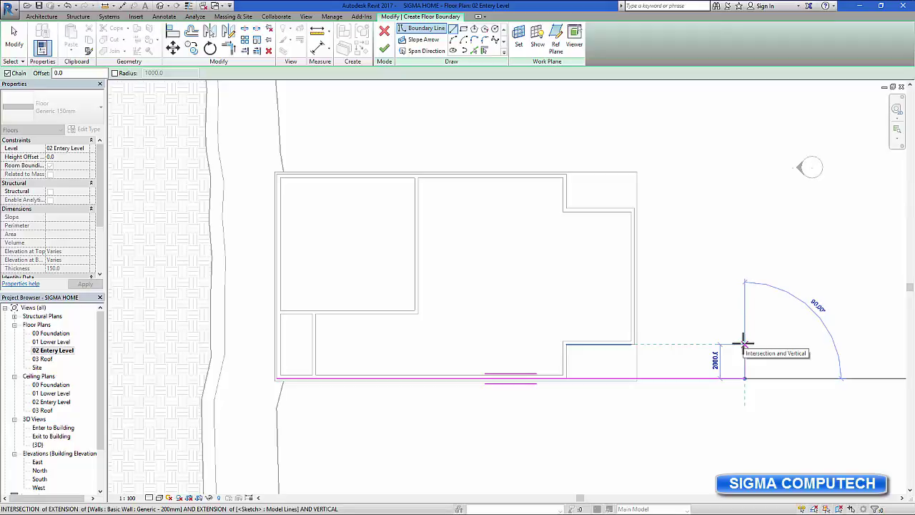
# Step: Outline a recess about 13500 mm deep in the floor's right side, level with the projection's walls, leaving a 2000 mm wide strip above and below
pyautogui.click(745, 344)
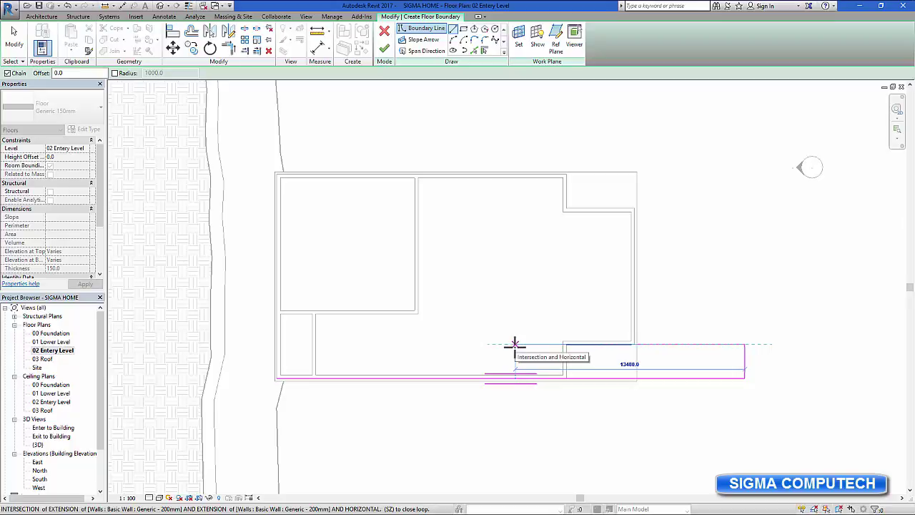
pyautogui.click(515, 344)
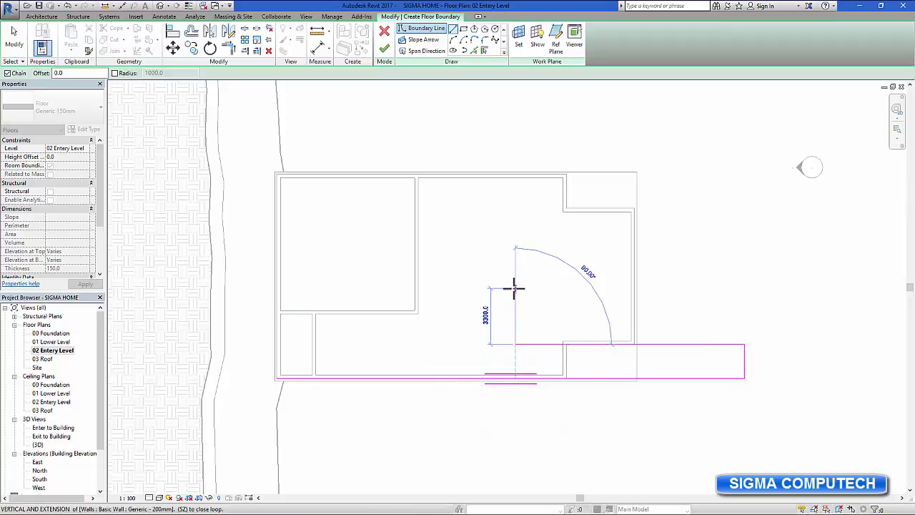
pyautogui.click(518, 208)
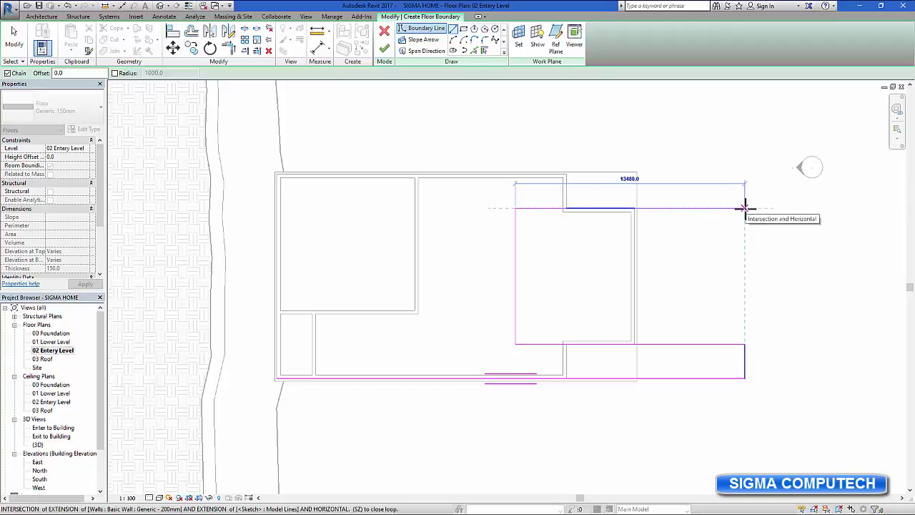
pyautogui.click(745, 208)
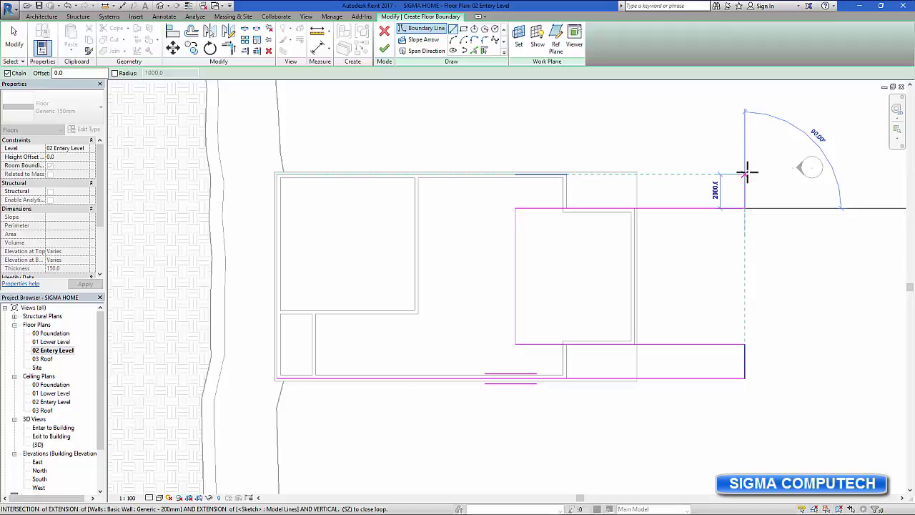
pyautogui.click(746, 172)
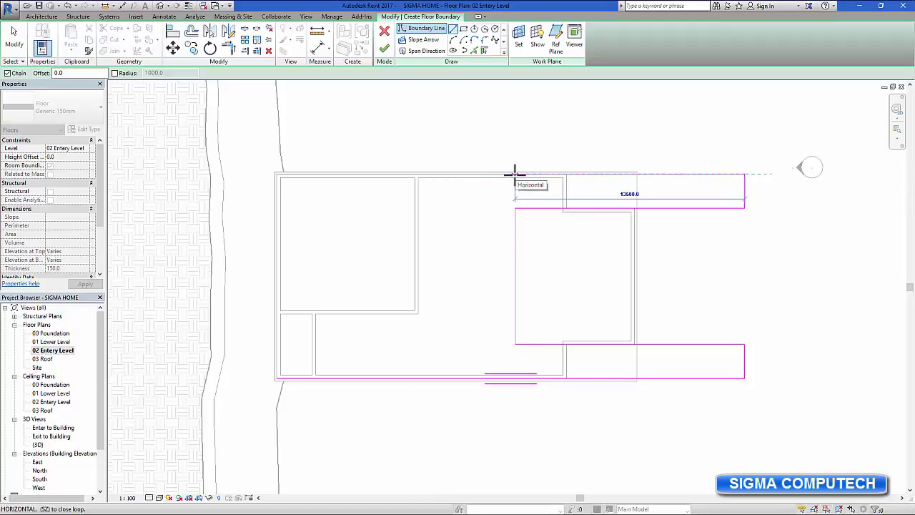
# Step: Draw the remaining floor boundary around a rectangular extension above the building and down its left side, closing at the lower-left start corner
pyautogui.click(515, 174)
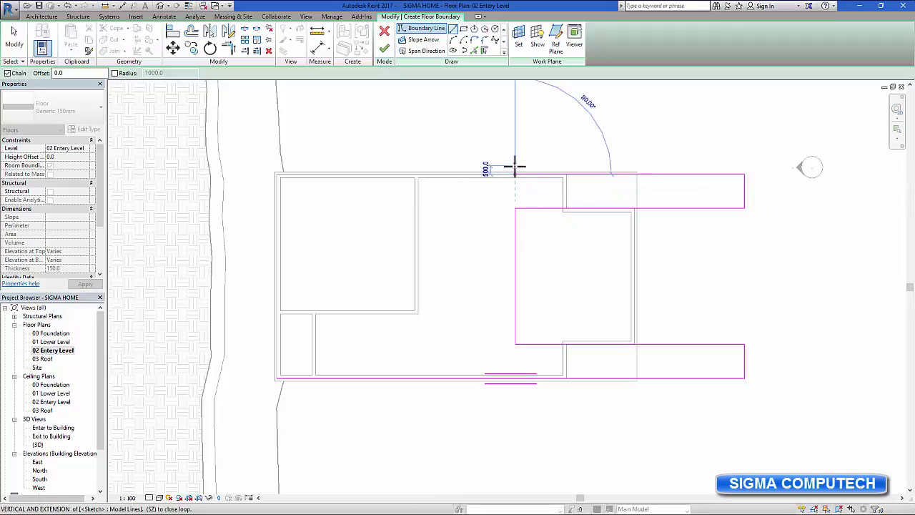
pyautogui.click(514, 102)
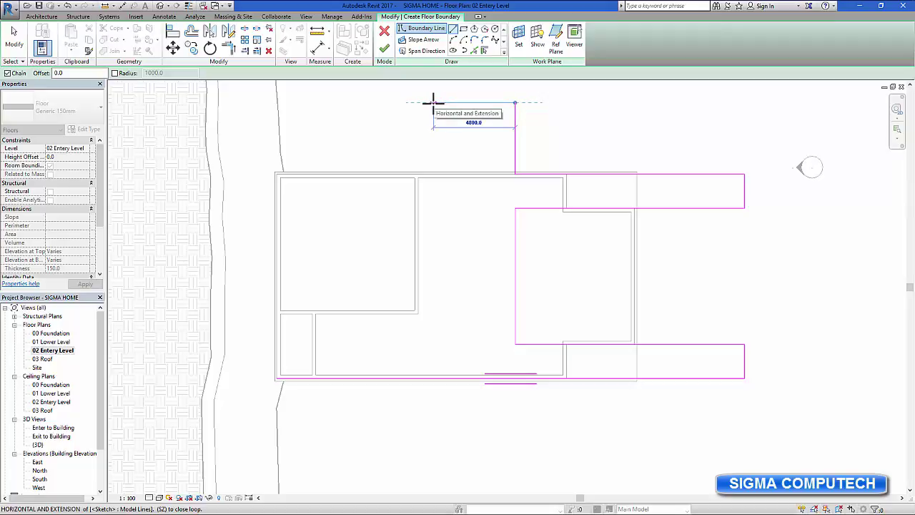
pyautogui.click(277, 102)
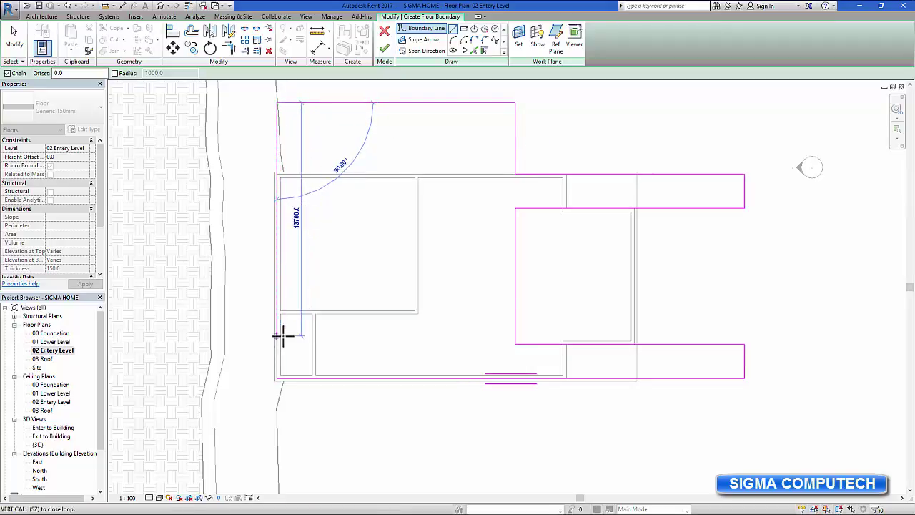
pyautogui.click(278, 377)
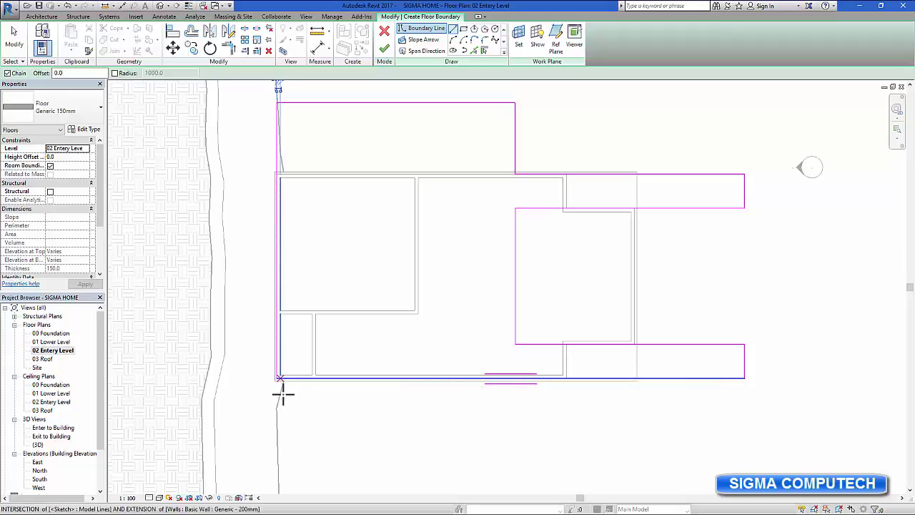
# Step: Finish the entry-level floor sketch without attaching the walls to the floor's bottom
pyautogui.click(385, 54)
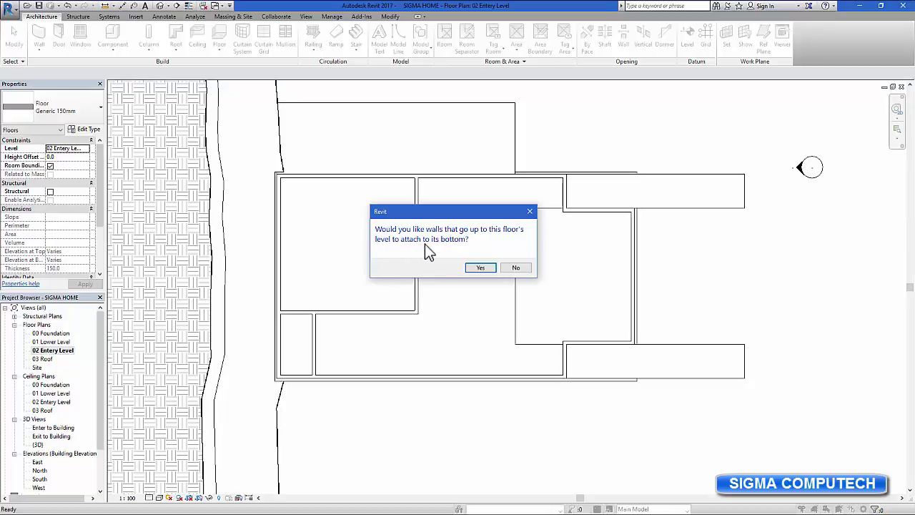
pyautogui.click(518, 270)
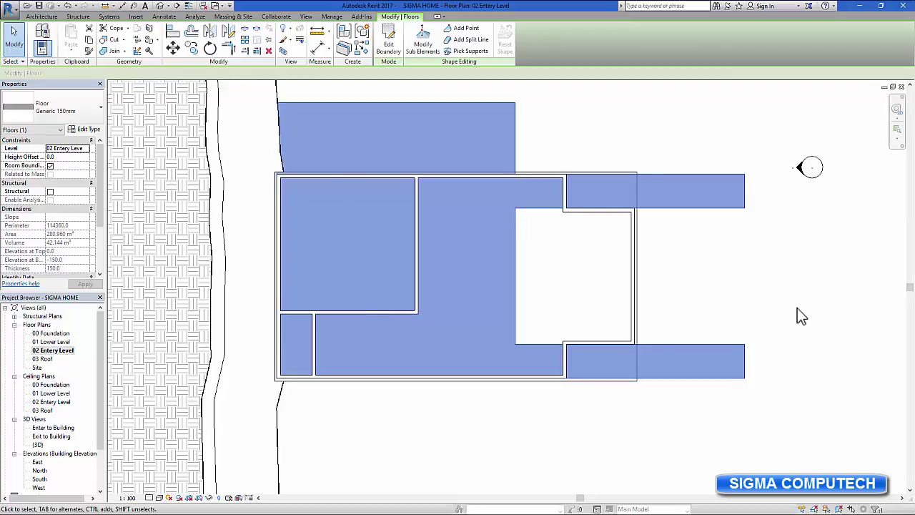
pyautogui.scroll(-2, 801, 316)
pyautogui.moveTo(801, 315); pyautogui.dragTo(698, 339, button='middle')
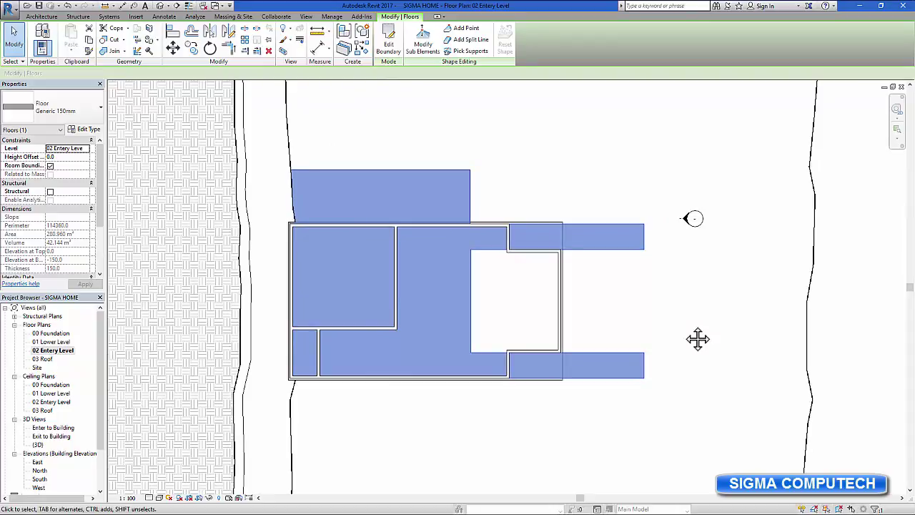
# Step: Inspect the new floors on the building in the default 3D view, and close that view
pyautogui.click(305, 16)
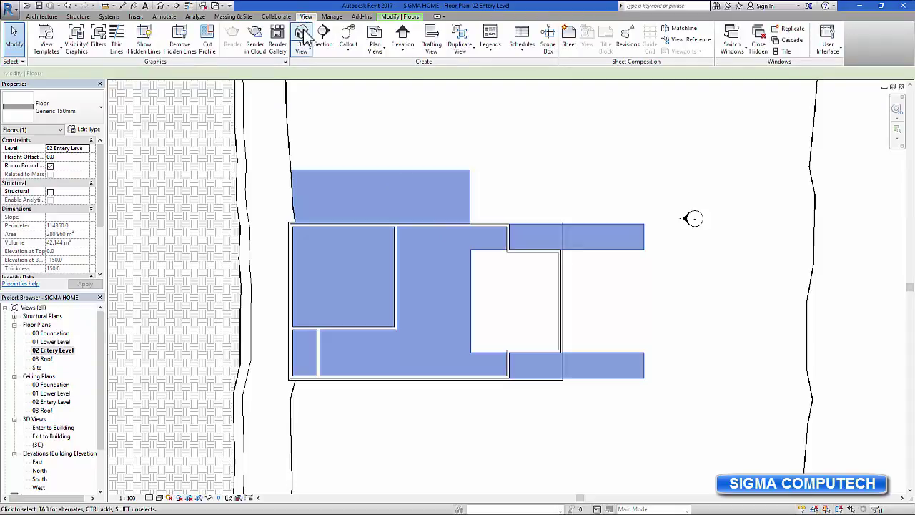
pyautogui.click(303, 33)
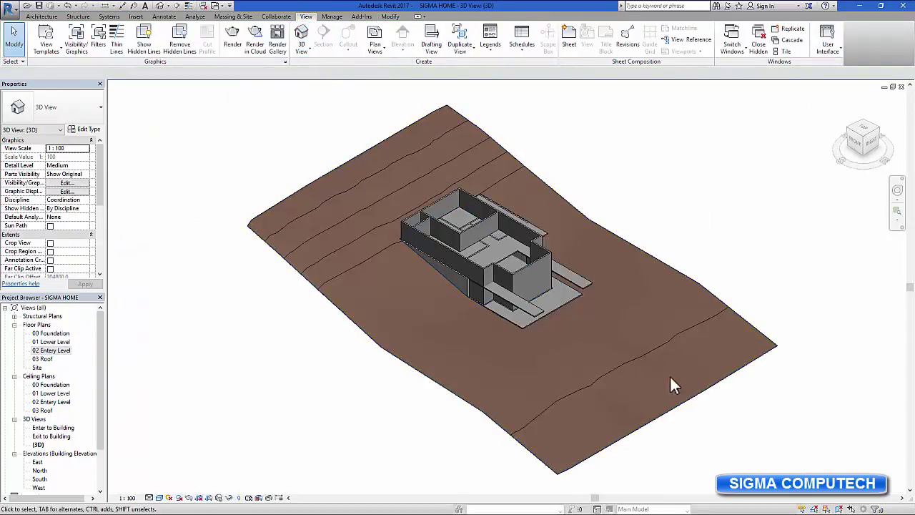
pyautogui.scroll(4, 634, 329)
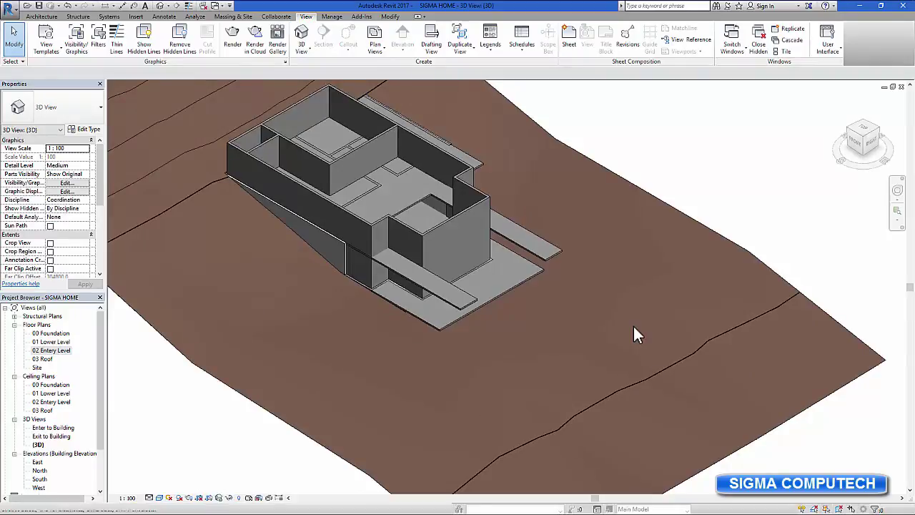
pyautogui.moveTo(633, 329); pyautogui.dragTo(654, 401, button='middle')
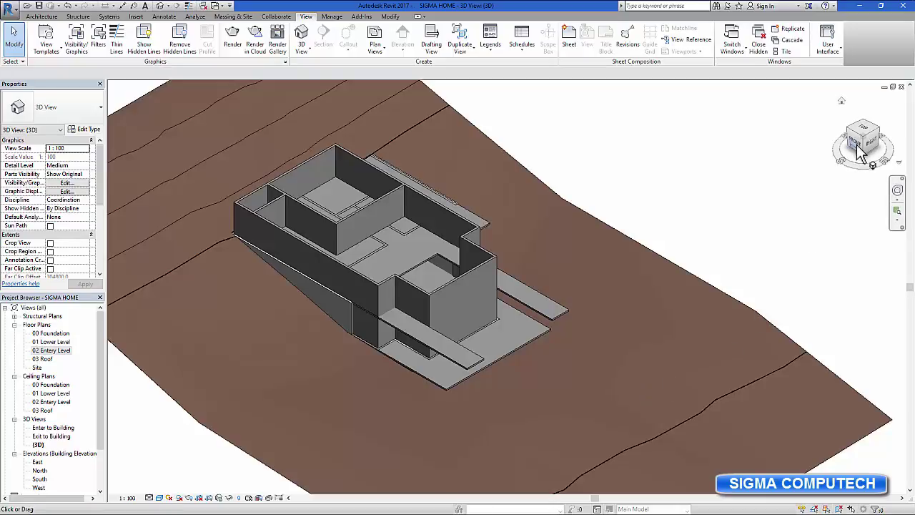
pyautogui.moveTo(864, 147)
pyautogui.mouseDown()
pyautogui.moveTo(822, 158)
pyautogui.moveTo(782, 140)
pyautogui.moveTo(851, 158)
pyautogui.moveTo(910, 134)
pyautogui.moveTo(911, 143)
pyautogui.mouseUp()
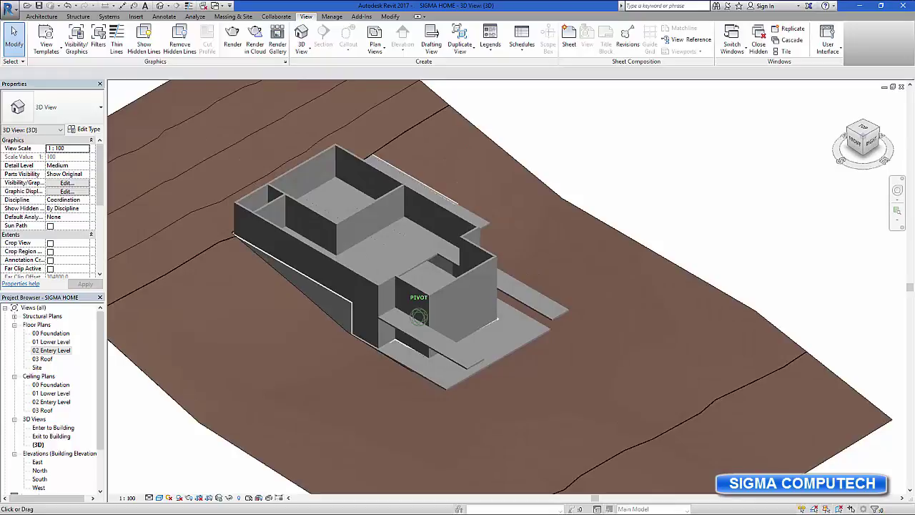
pyautogui.moveTo(907, 143)
pyautogui.mouseDown()
pyautogui.moveTo(853, 182)
pyautogui.moveTo(850, 133)
pyautogui.moveTo(780, 169)
pyautogui.moveTo(848, 190)
pyautogui.moveTo(881, 169)
pyautogui.moveTo(909, 166)
pyautogui.mouseUp()
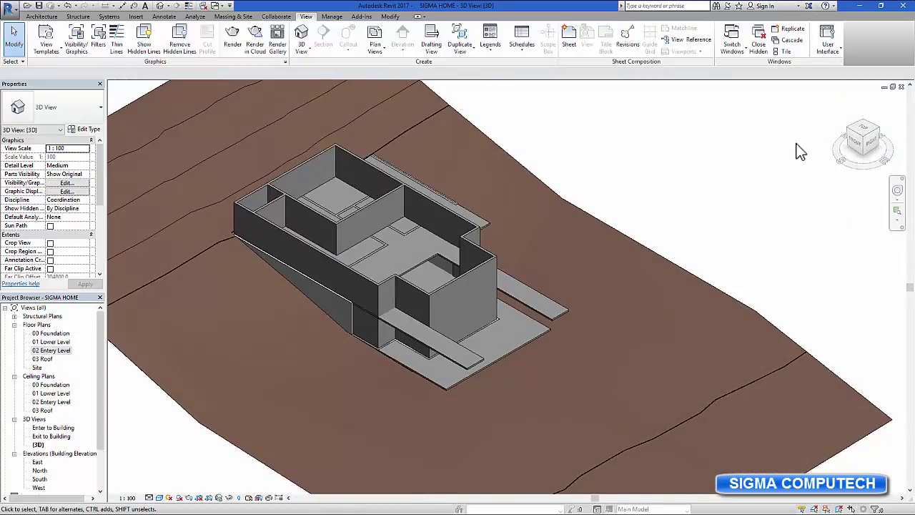
pyautogui.click(901, 88)
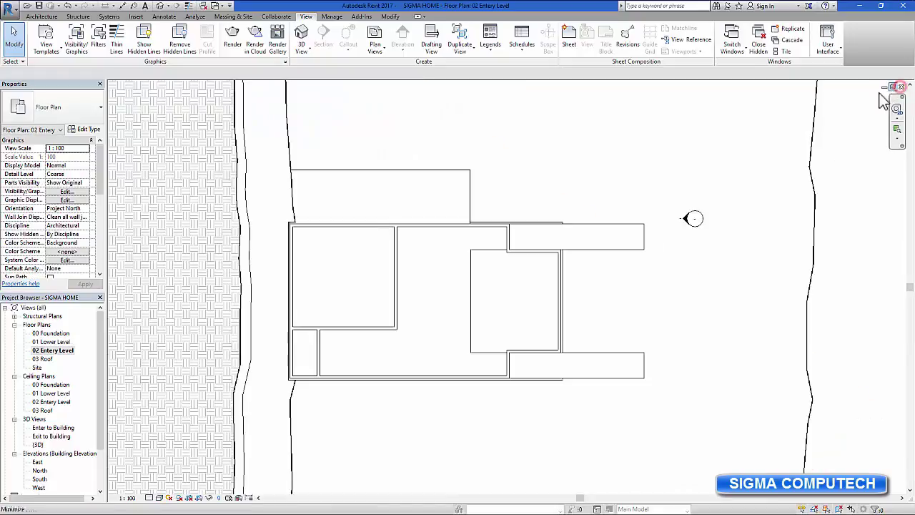
# Step: On the 01 Lower Level floor plan, change the detached wall above the building to the Generic - 200mm type
pyautogui.doubleClick(52, 341)
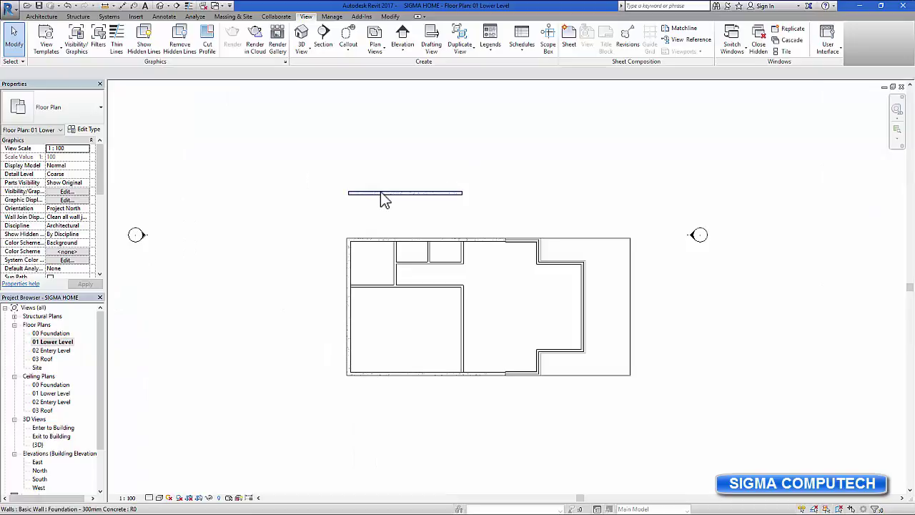
pyautogui.click(381, 193)
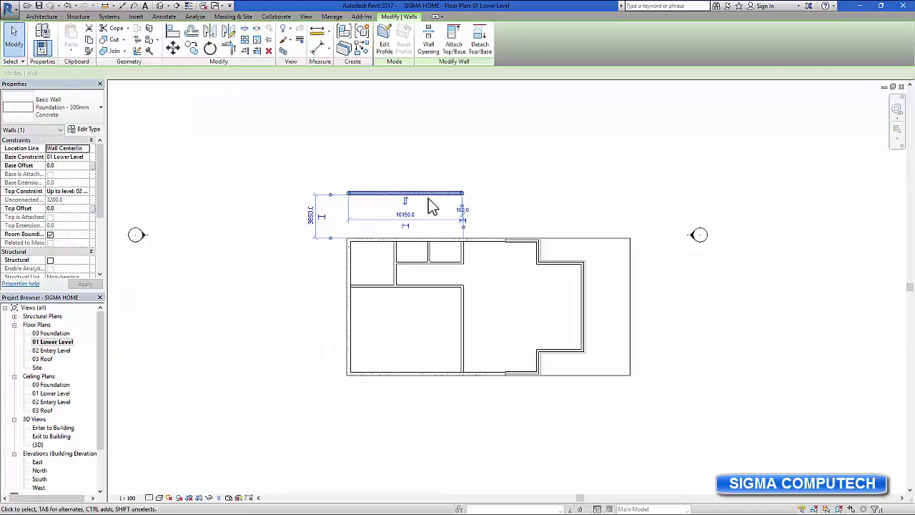
pyautogui.click(99, 107)
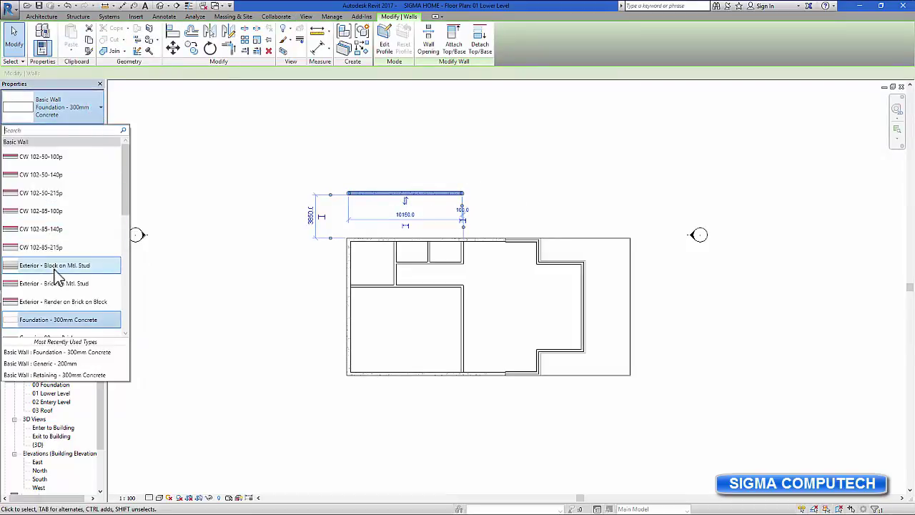
pyautogui.scroll(-3, 57, 283)
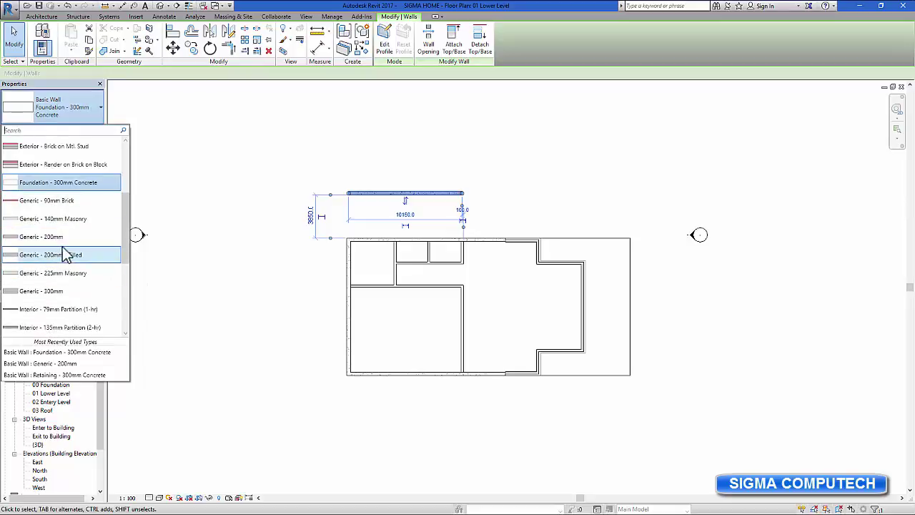
pyautogui.click(51, 239)
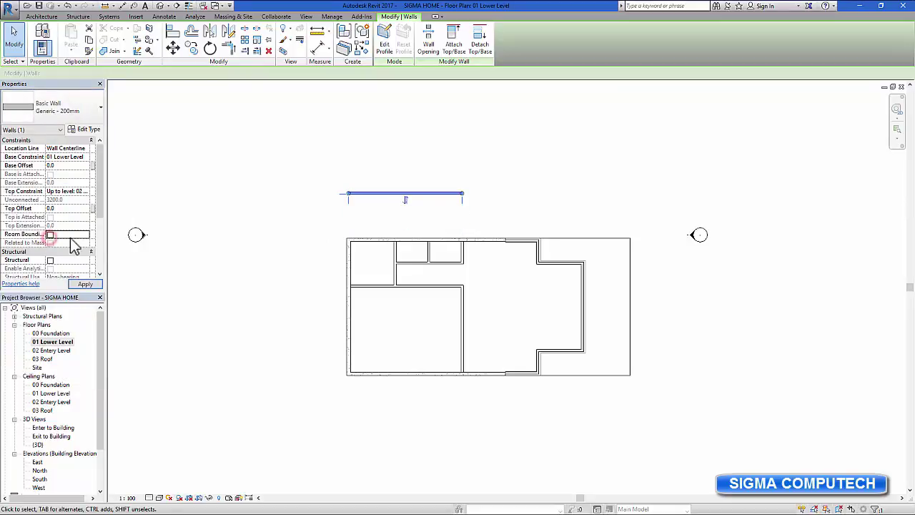
pyautogui.click(198, 178)
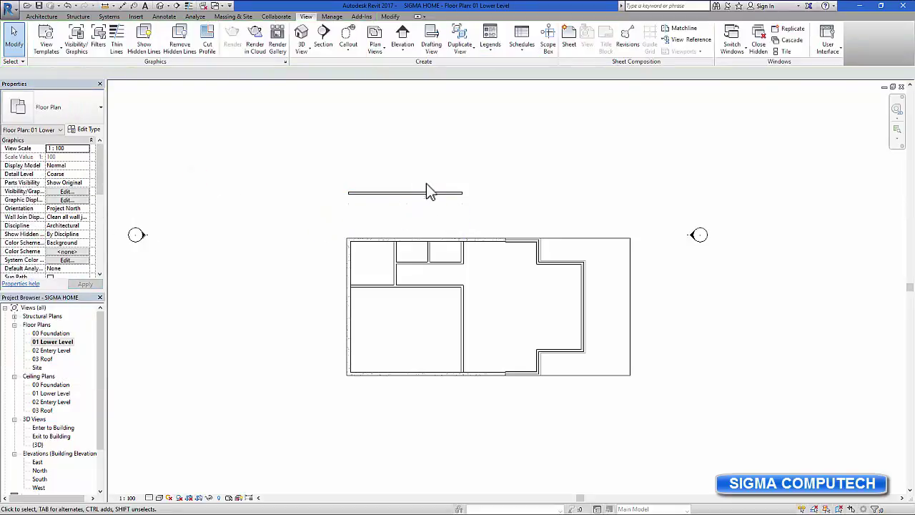
pyautogui.scroll(2, 420, 205)
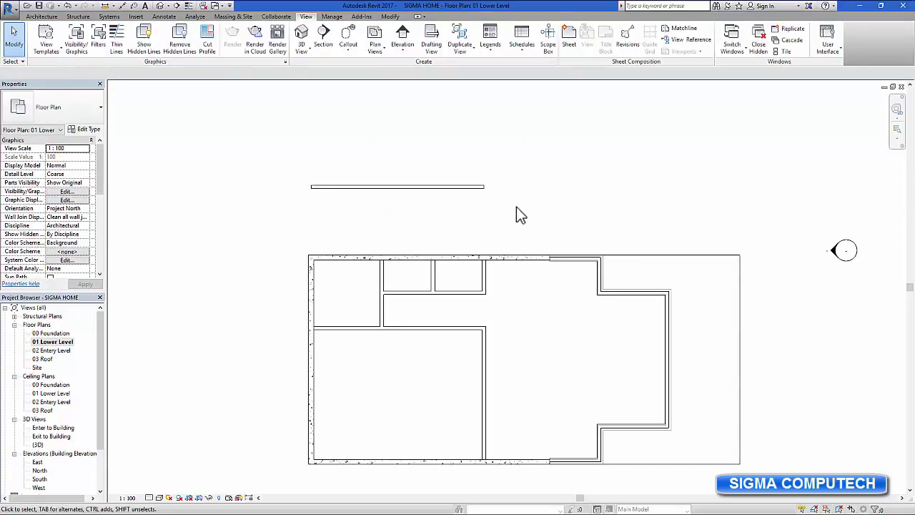
# Step: View the building in the default 3D view, orbit it toward the front, and save the project
pyautogui.click(300, 39)
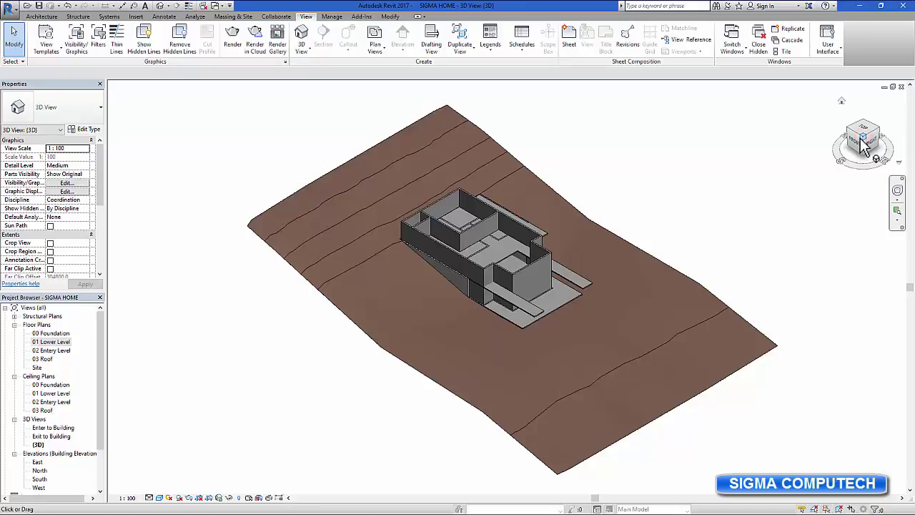
pyautogui.moveTo(869, 145)
pyautogui.mouseDown()
pyautogui.moveTo(829, 143)
pyautogui.moveTo(802, 174)
pyautogui.moveTo(762, 144)
pyautogui.moveTo(739, 162)
pyautogui.moveTo(753, 141)
pyautogui.moveTo(830, 152)
pyautogui.moveTo(839, 133)
pyautogui.mouseUp()
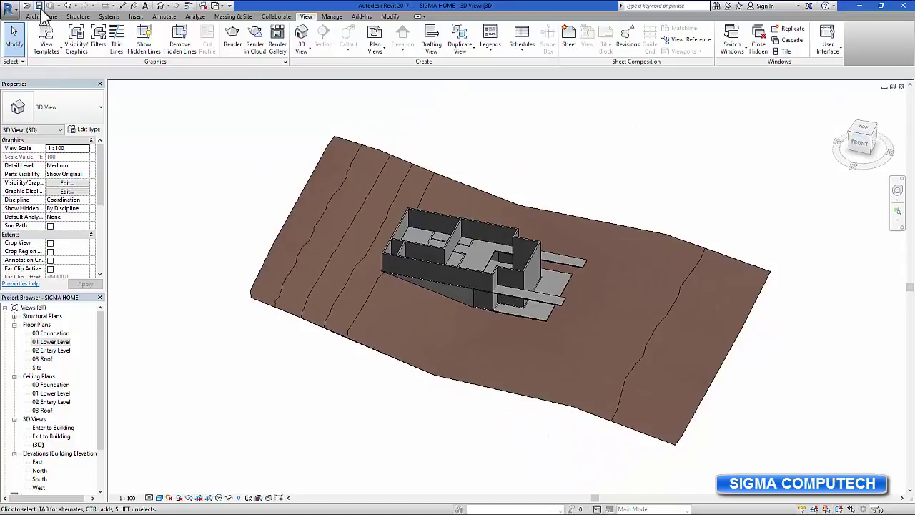
pyautogui.click(40, 6)
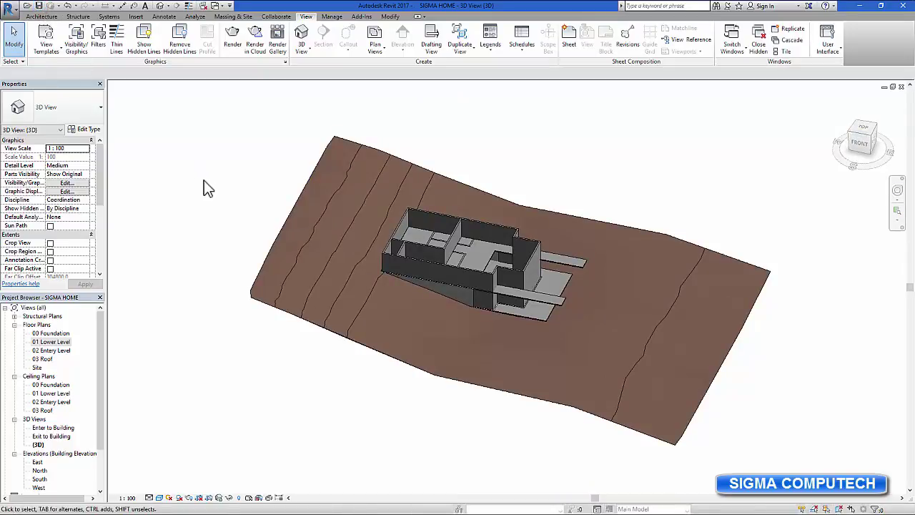